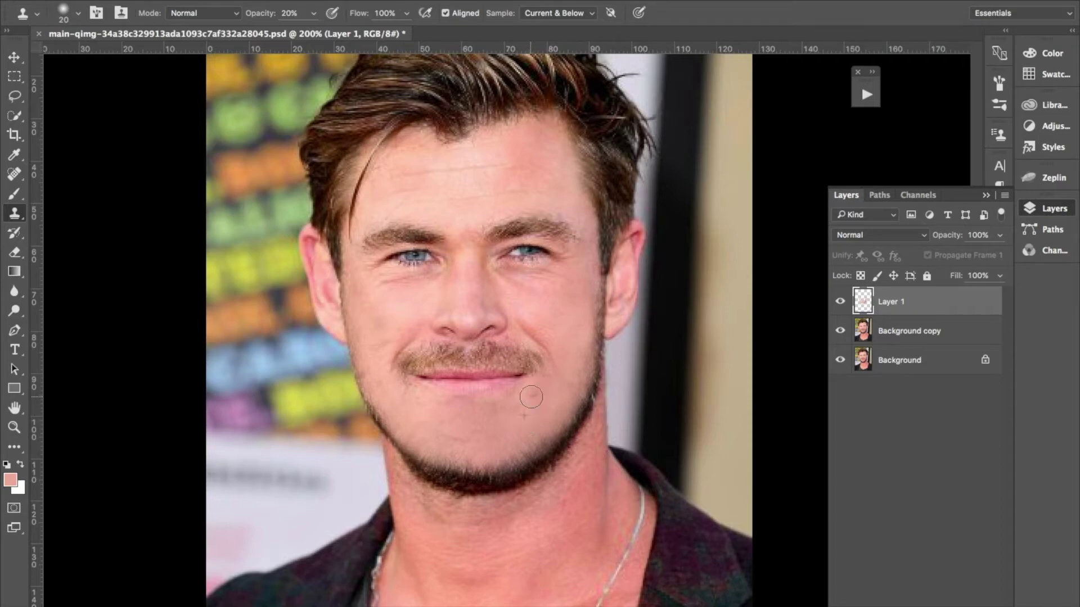
Clone nearby clean skin over the faint stubble beside the right mouth corner and across the lower chin.
{"action": "left_click", "coordinate": [530, 426], "text": "alt"}
{"action": "left_click", "coordinate": [531, 397]}
{"action": "left_click_drag", "start_coordinate": [554, 439], "coordinate": [531, 451]}
{"action": "left_click", "coordinate": [460, 432], "text": "alt"}
{"action": "left_click_drag", "start_coordinate": [457, 461], "coordinate": [487, 470]}
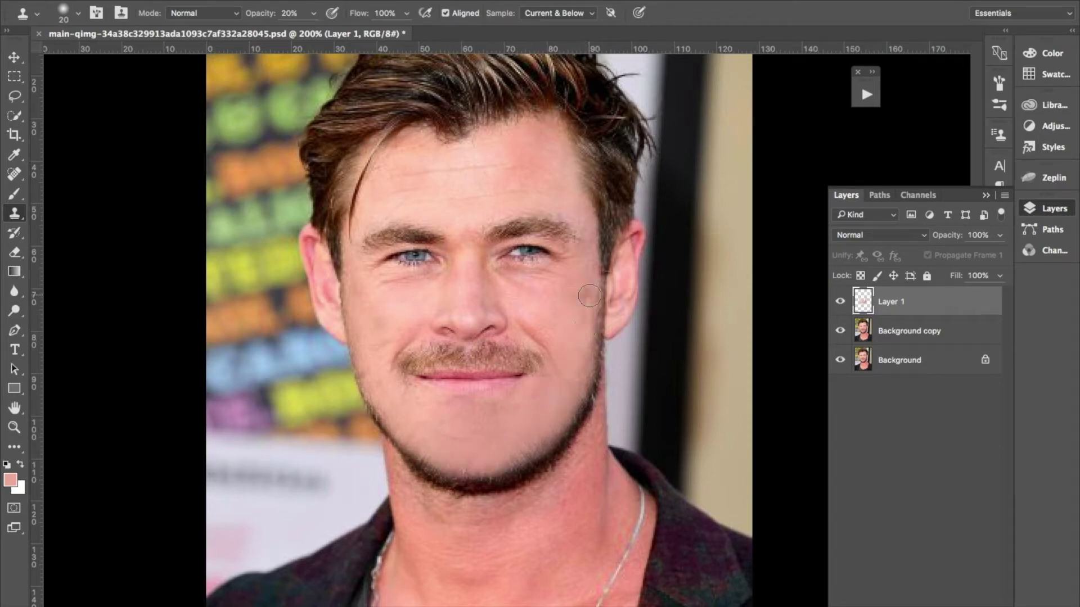
Add a new layer and paint sampled skin colour over the beard along the chin and right jawline at 20% brush opacity.
{"action": "key", "text": "ctrl+shift+alt+n"}
{"action": "key", "text": "i"}
{"action": "key", "text": "b"}
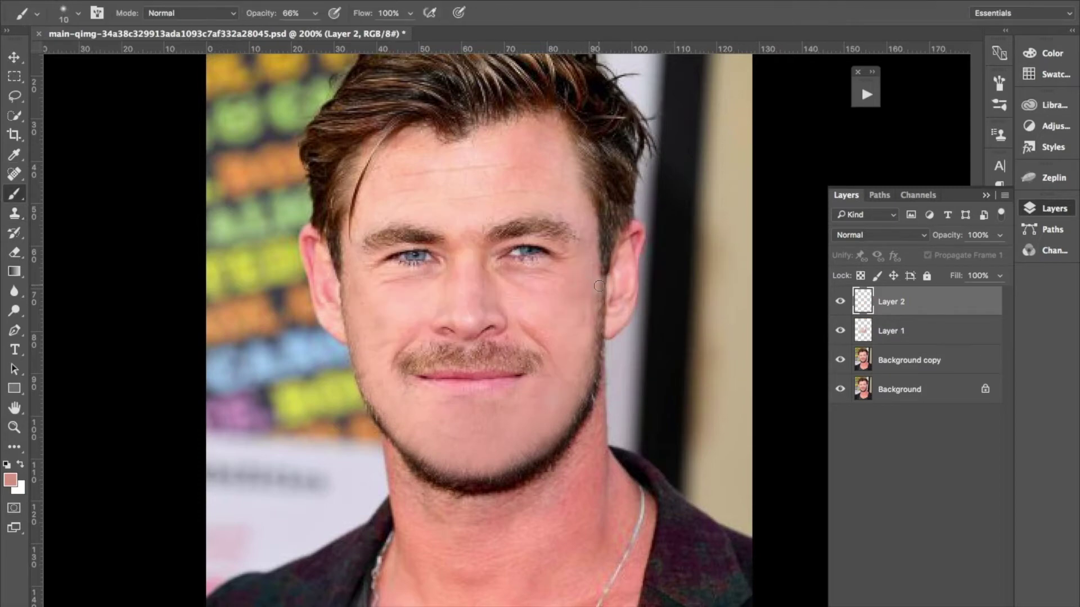
{"action": "left_click_drag", "start_coordinate": [594, 360], "coordinate": [571, 426]}
{"action": "key", "text": "ctrl+z"}
{"action": "key", "text": "2"}
{"action": "mouse_move", "coordinate": [489, 474]}
{"action": "left_mouse_down"}
{"action": "mouse_move", "coordinate": [550, 448]}
{"action": "mouse_move", "coordinate": [537, 456]}
{"action": "mouse_move", "coordinate": [581, 407]}
{"action": "left_mouse_up"}
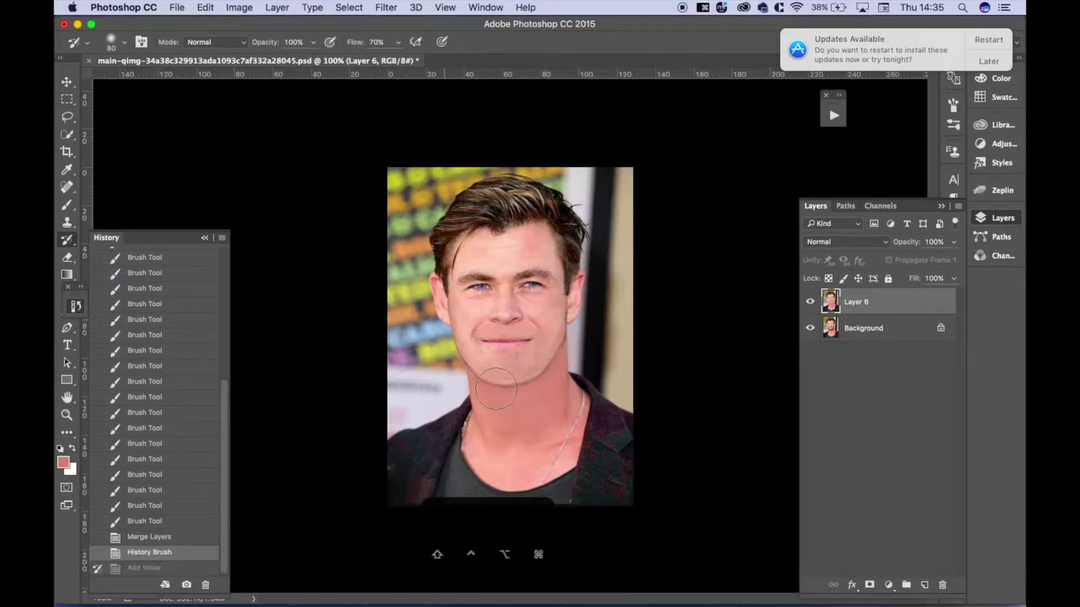
Paint the Add Noise history state onto the neck below the jaw with the History Brush.
{"action": "left_click", "coordinate": [557, 419]}
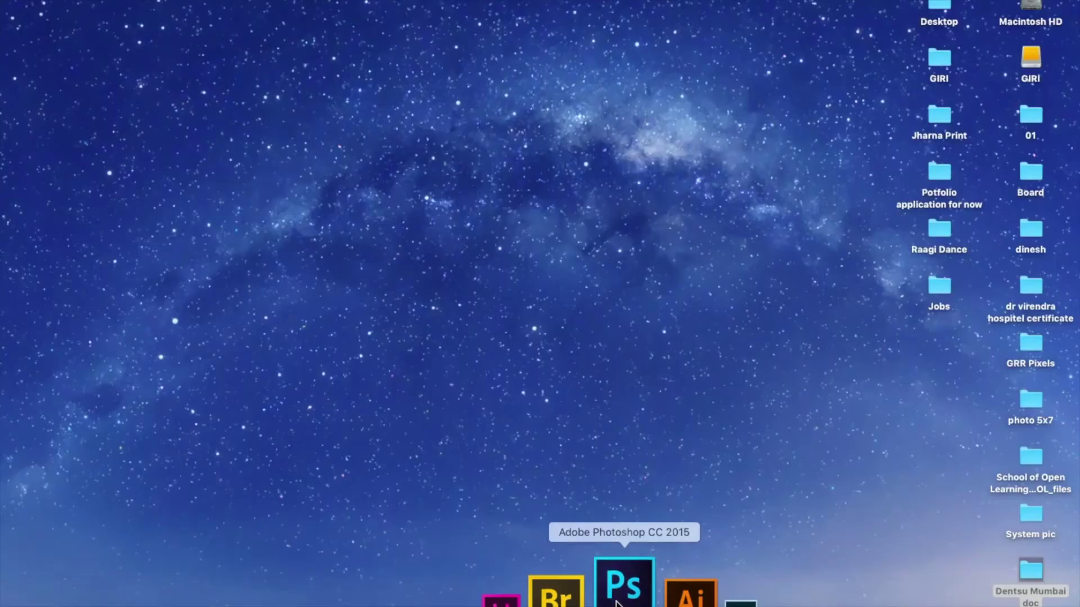
Launch Adobe Photoshop CC 2015 and browse for an image in the GRR Pixels folder on the Desktop.
{"action": "left_click", "coordinate": [617, 601]}
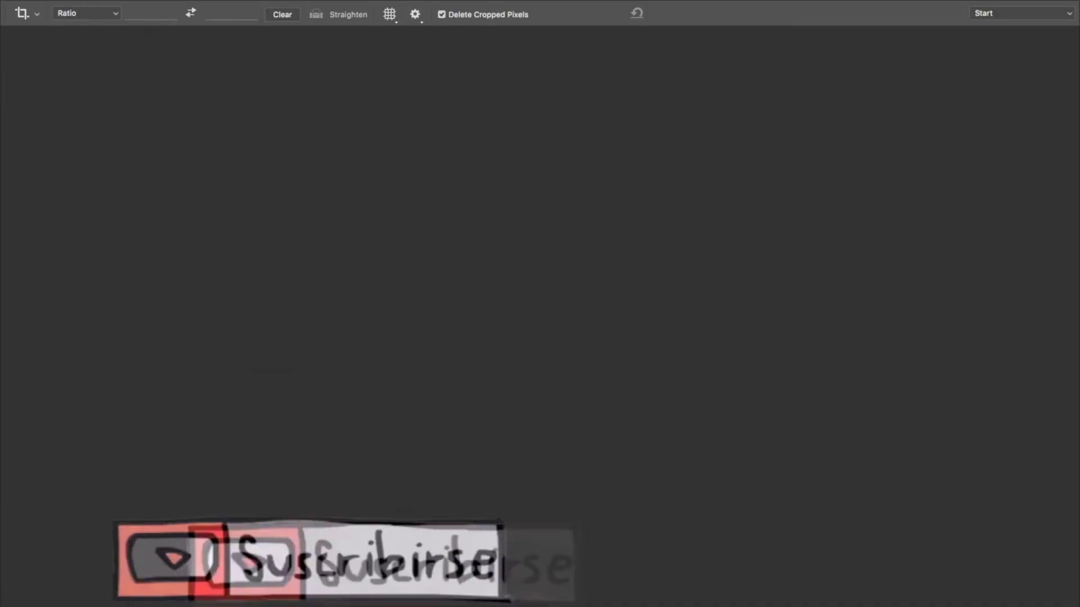
{"action": "left_click", "coordinate": [133, 1]}
{"action": "left_click", "coordinate": [175, 11]}
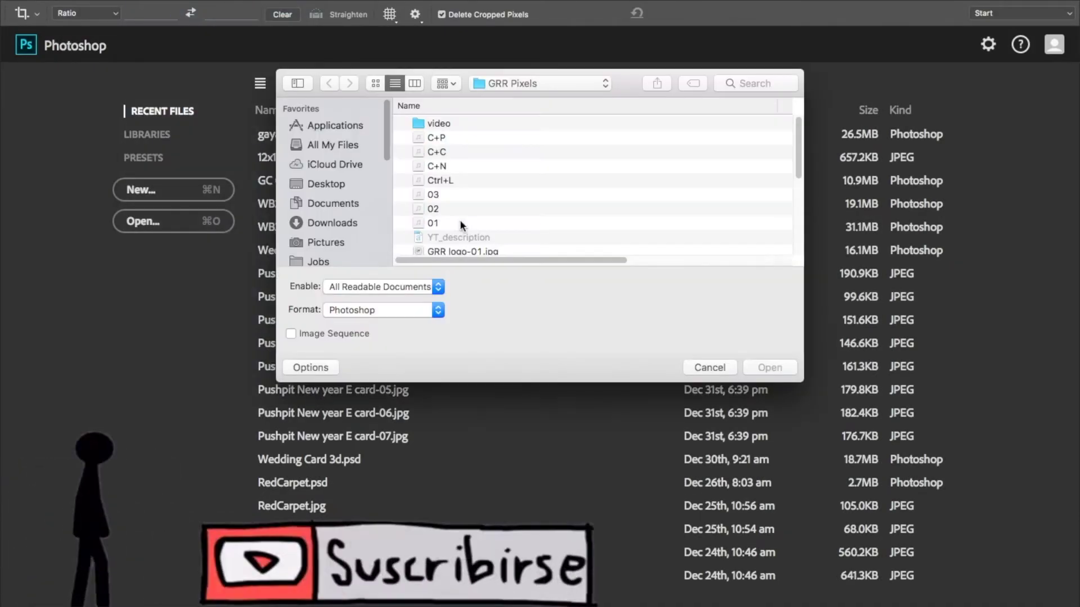
{"action": "left_click", "coordinate": [325, 184]}
{"action": "left_click", "coordinate": [461, 138]}
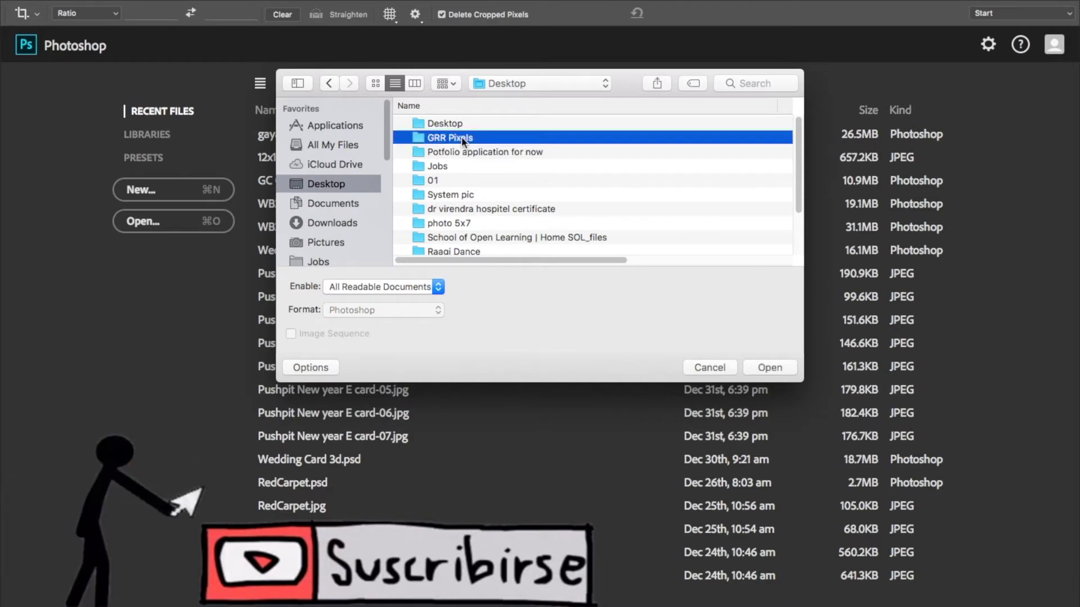
{"action": "double_click", "coordinate": [461, 138]}
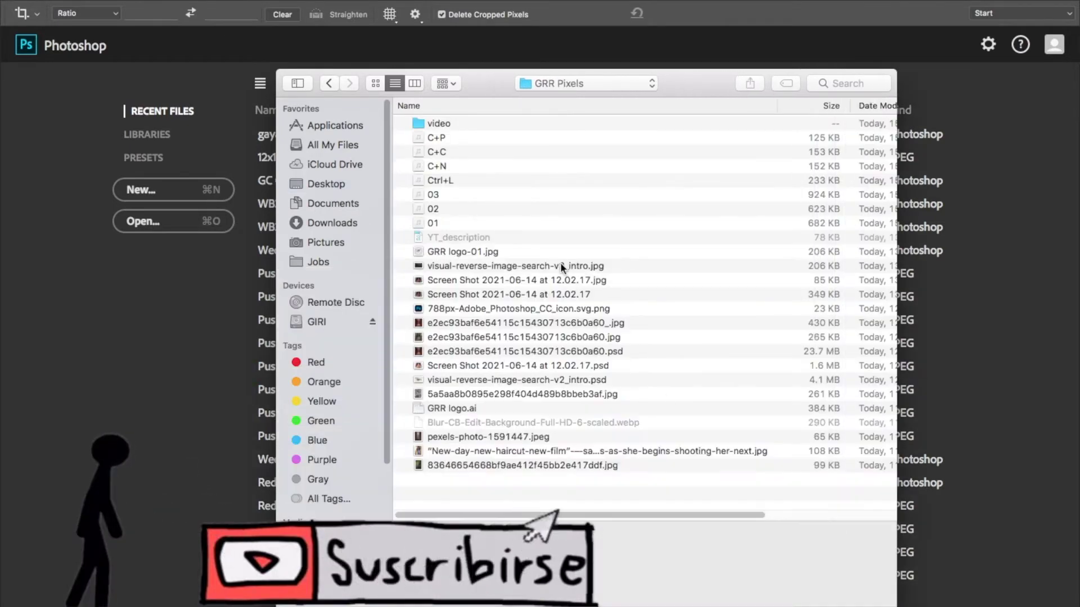
{"action": "left_click", "coordinate": [562, 268]}
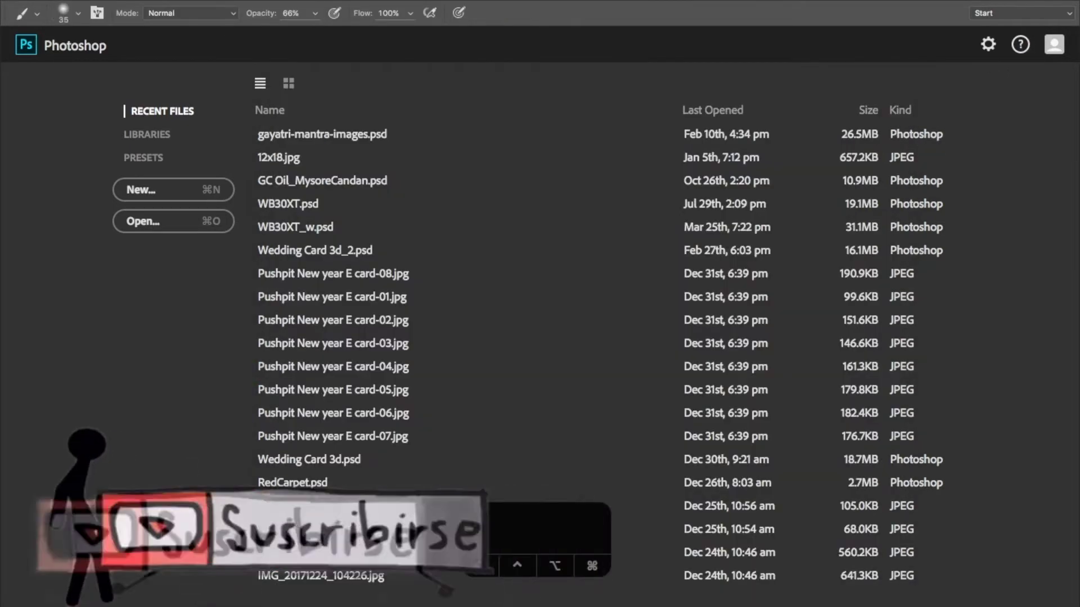
Open main-qimg-34a38c329913ada1093c7af332a28045.jpg from the 04 folder inside GRR Pixels.
{"action": "key", "text": "super+o"}
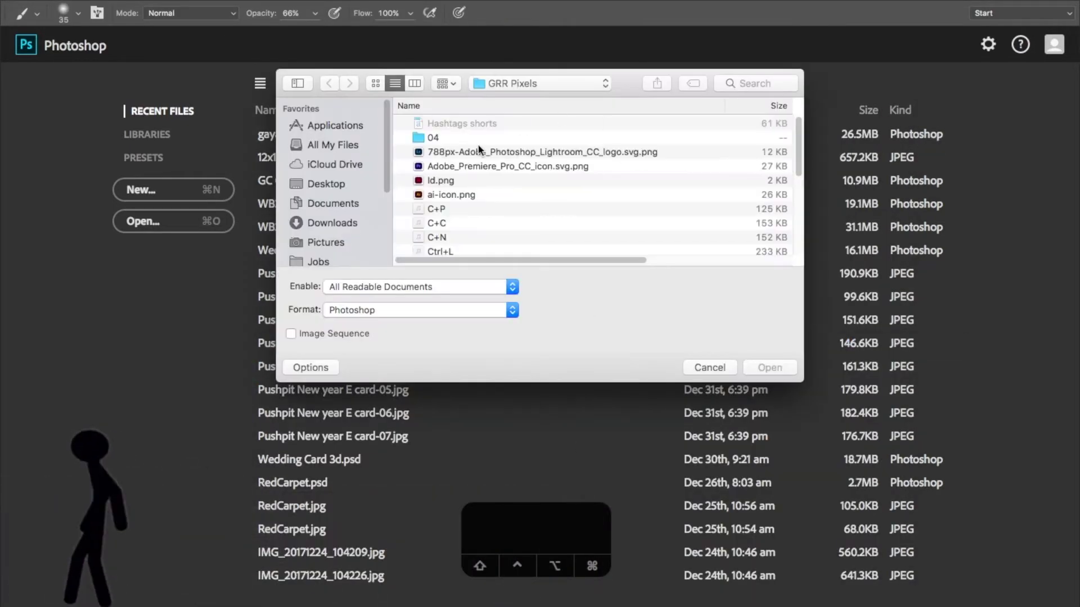
{"action": "left_click", "coordinate": [475, 137]}
{"action": "key", "text": "super+Down"}
{"action": "left_click", "coordinate": [456, 138]}
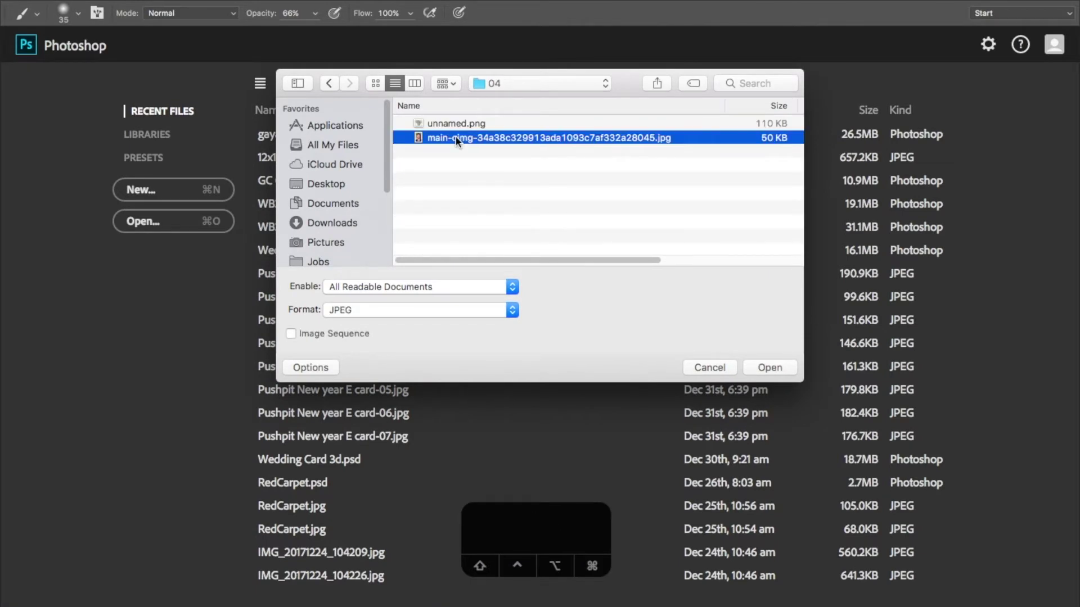
{"action": "left_click", "coordinate": [769, 368]}
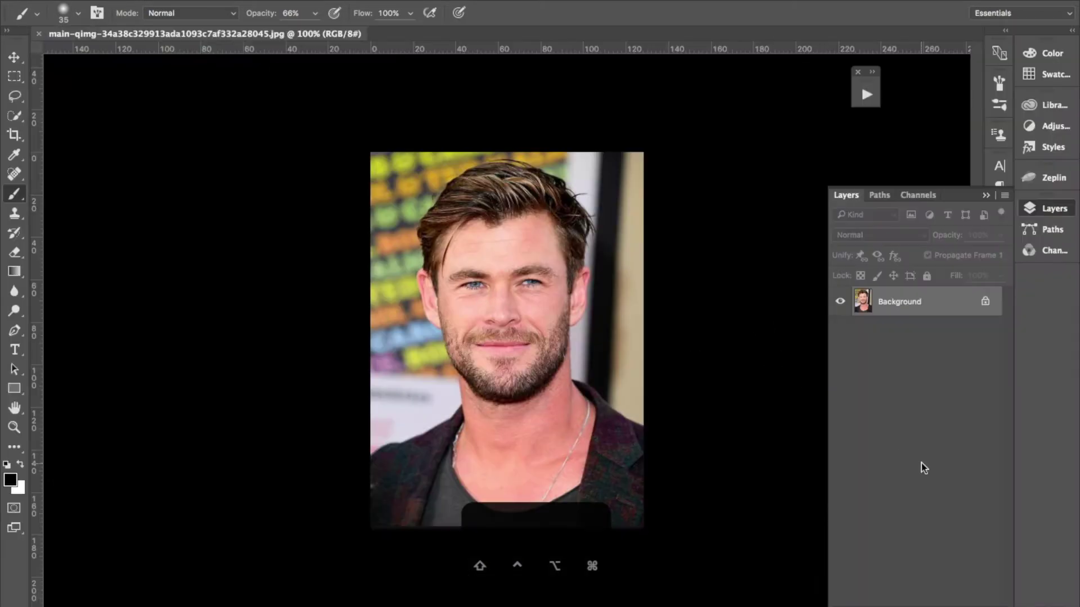
Duplicate the Background layer and add a blank layer with default settings above the copy.
{"action": "key", "text": "super+equal"}
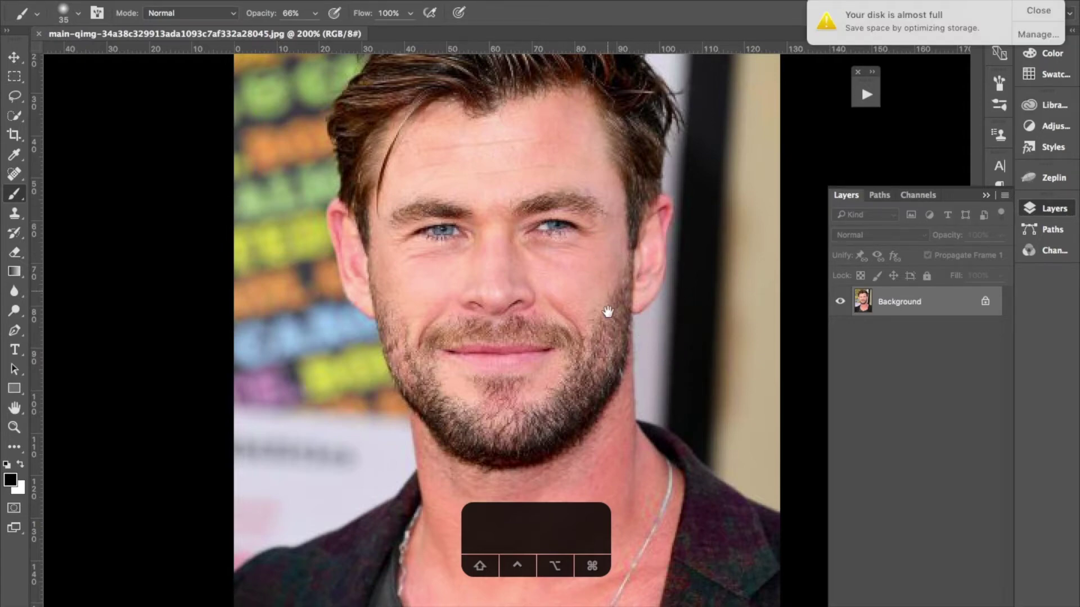
{"action": "key", "text": "super+minus"}
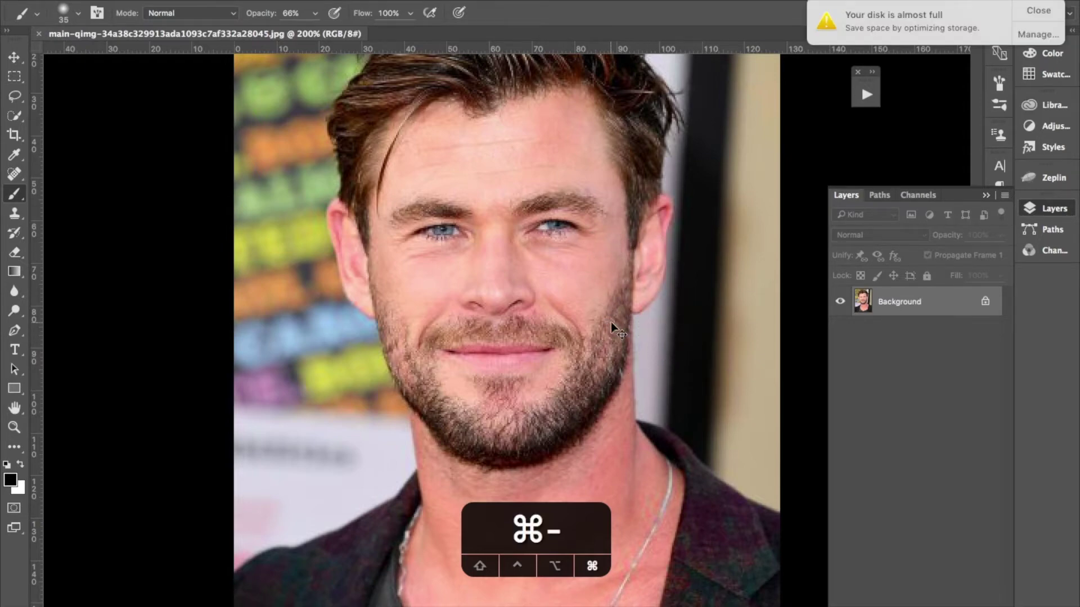
{"action": "left_click_drag", "start_coordinate": [942, 299], "coordinate": [967, 604]}
{"action": "key", "text": "super"}
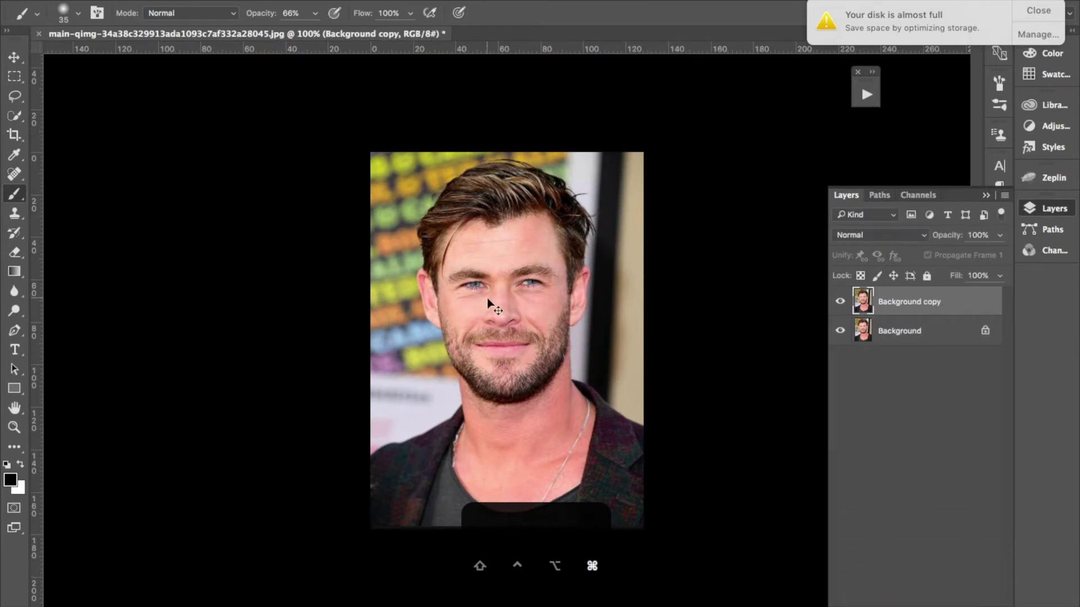
{"action": "key", "text": "shift+super+n"}
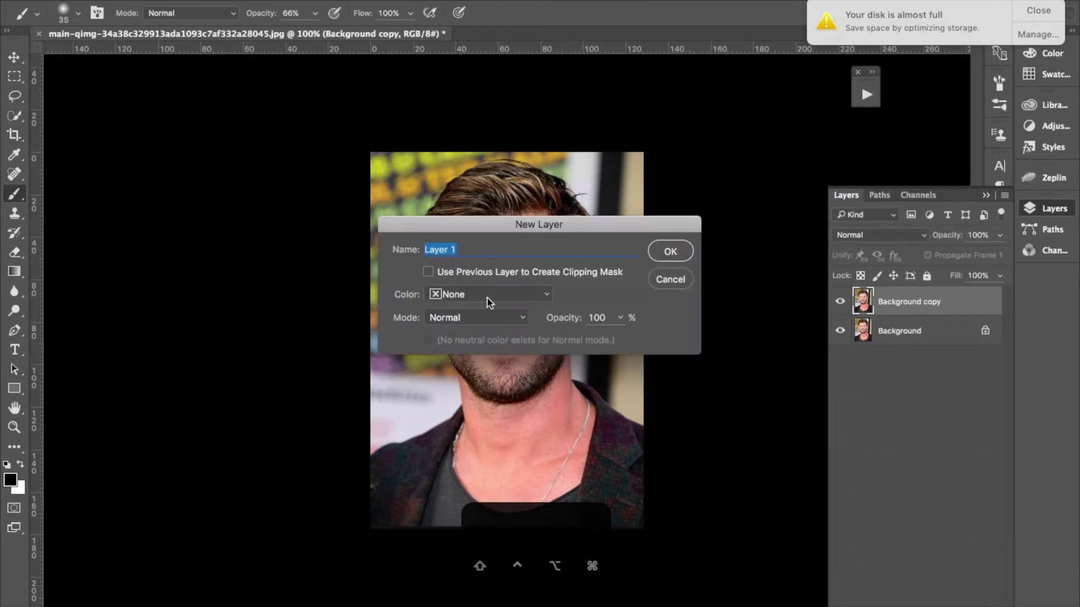
{"action": "key", "text": "Return"}
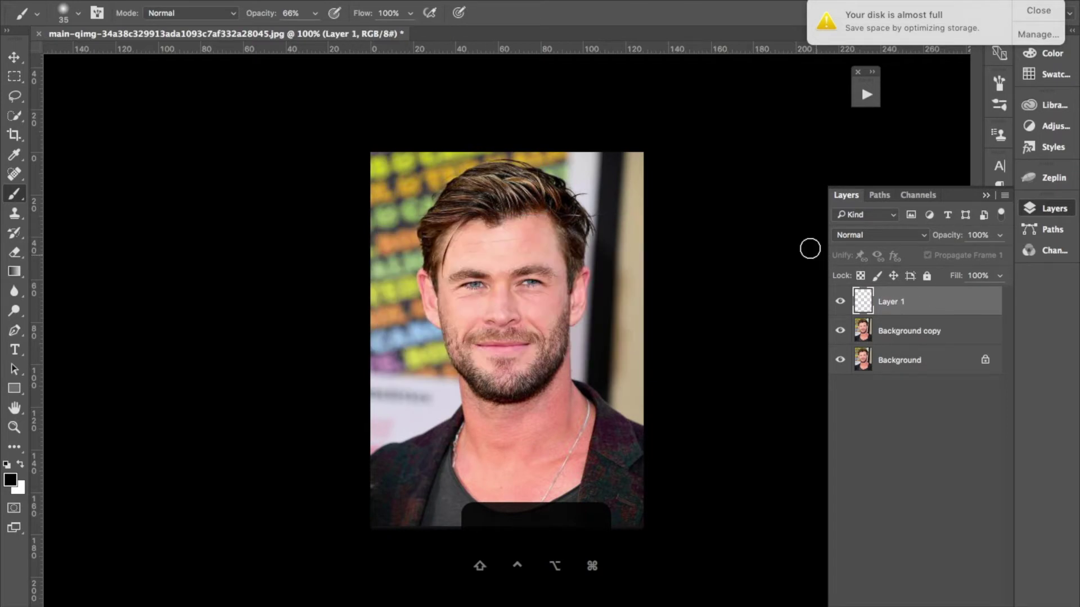
Clone clean cheek skin onto the upper edge of the right-hand beard with a size 20 Clone Stamp at 100% opacity.
{"action": "key", "text": "super+plus"}
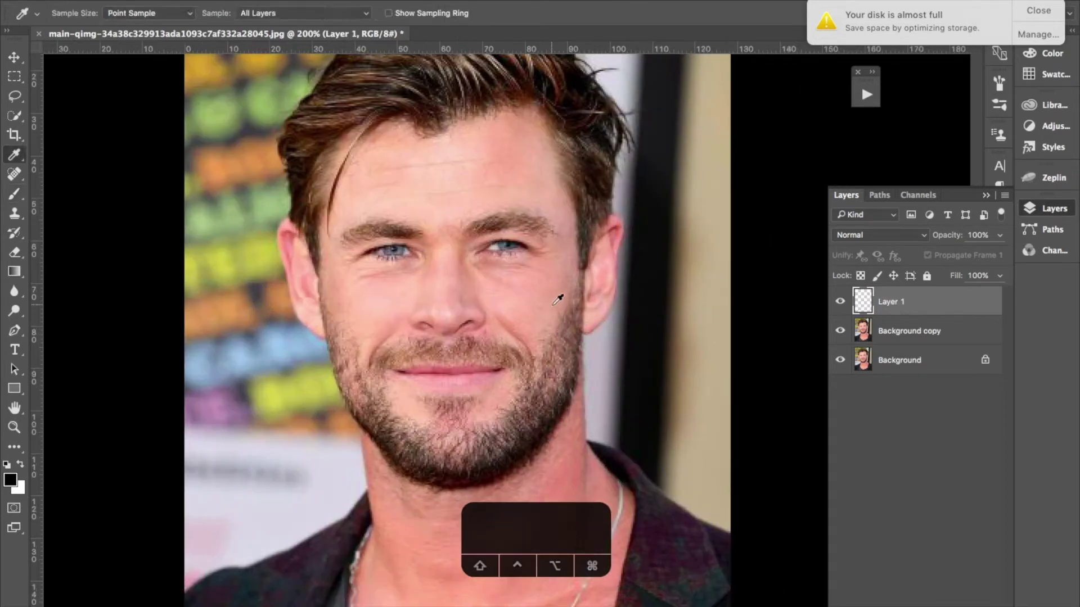
{"action": "key", "text": "s"}
{"action": "key", "text": "bracketright"}
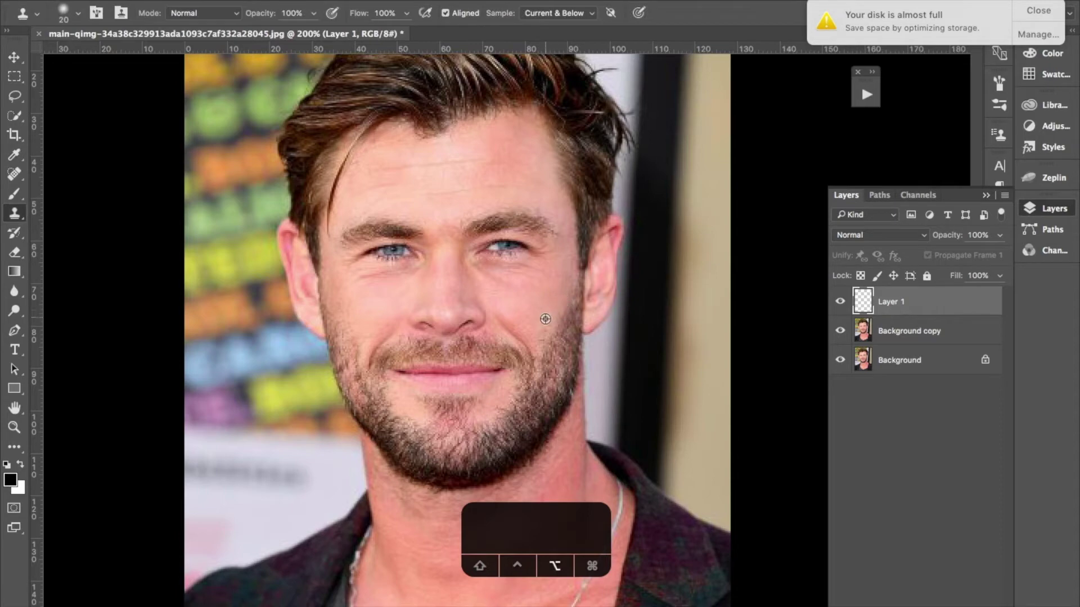
{"action": "left_click", "coordinate": [546, 316], "text": "alt"}
{"action": "mouse_move", "coordinate": [564, 318]}
{"action": "left_mouse_down"}
{"action": "mouse_move", "coordinate": [553, 346]}
{"action": "mouse_move", "coordinate": [564, 313]}
{"action": "left_mouse_up"}
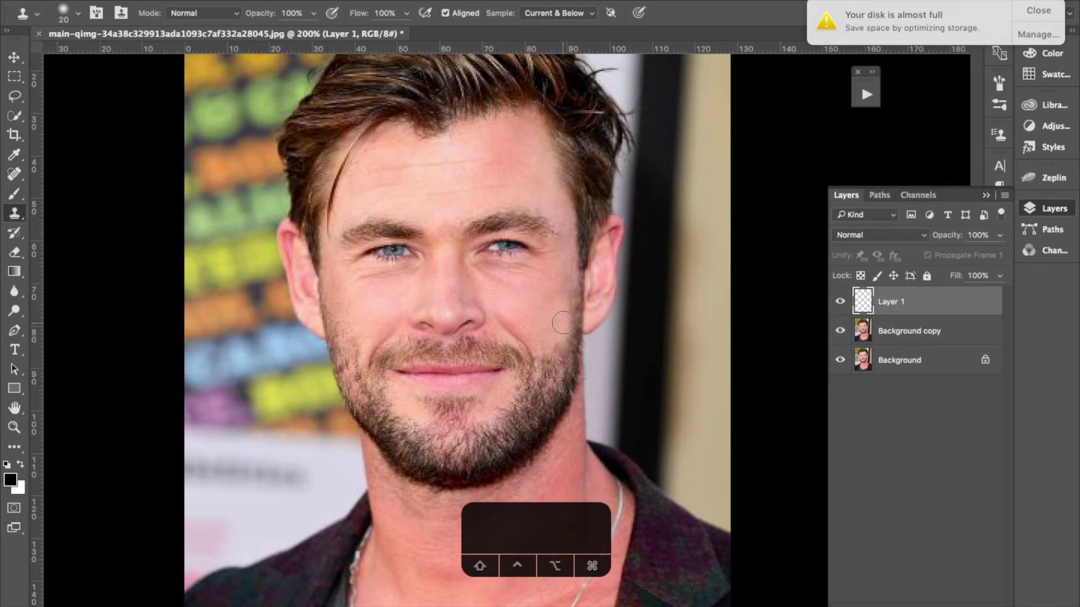
Pick the cheek's skin colour, then clone cheek skin over the right-hand beard with the Clone Stamp at 20% opacity.
{"action": "key", "text": "i"}
{"action": "left_click", "coordinate": [550, 317]}
{"action": "key", "text": "s"}
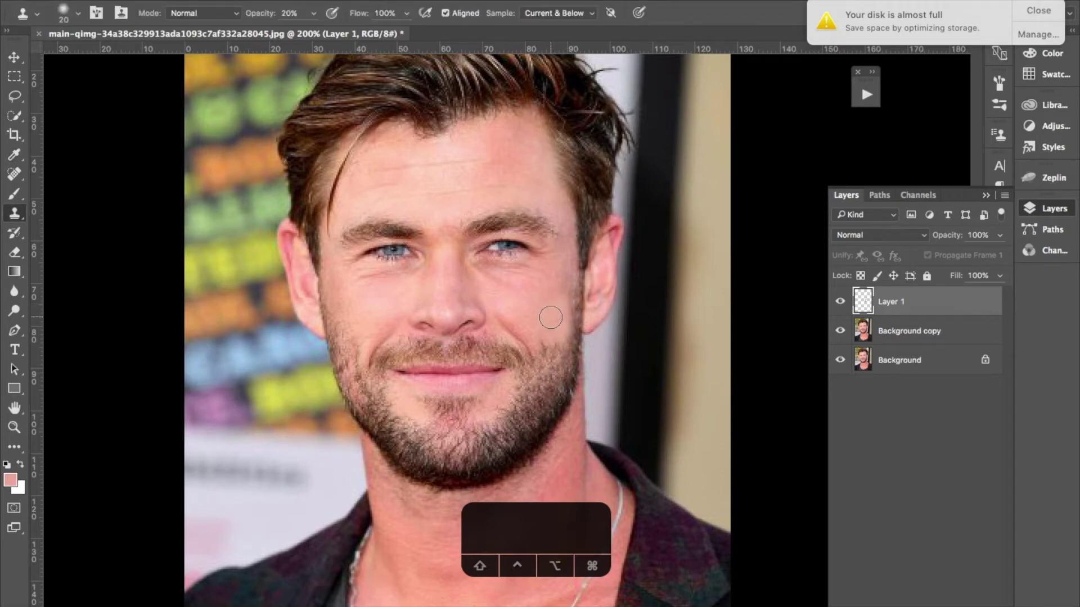
{"action": "left_click", "coordinate": [546, 287], "text": "alt"}
{"action": "mouse_move", "coordinate": [532, 419]}
{"action": "left_mouse_down"}
{"action": "mouse_move", "coordinate": [548, 316]}
{"action": "mouse_move", "coordinate": [558, 362]}
{"action": "left_mouse_up"}
{"action": "left_click", "coordinate": [545, 271], "text": "alt"}
{"action": "left_click", "coordinate": [542, 319], "text": "alt"}
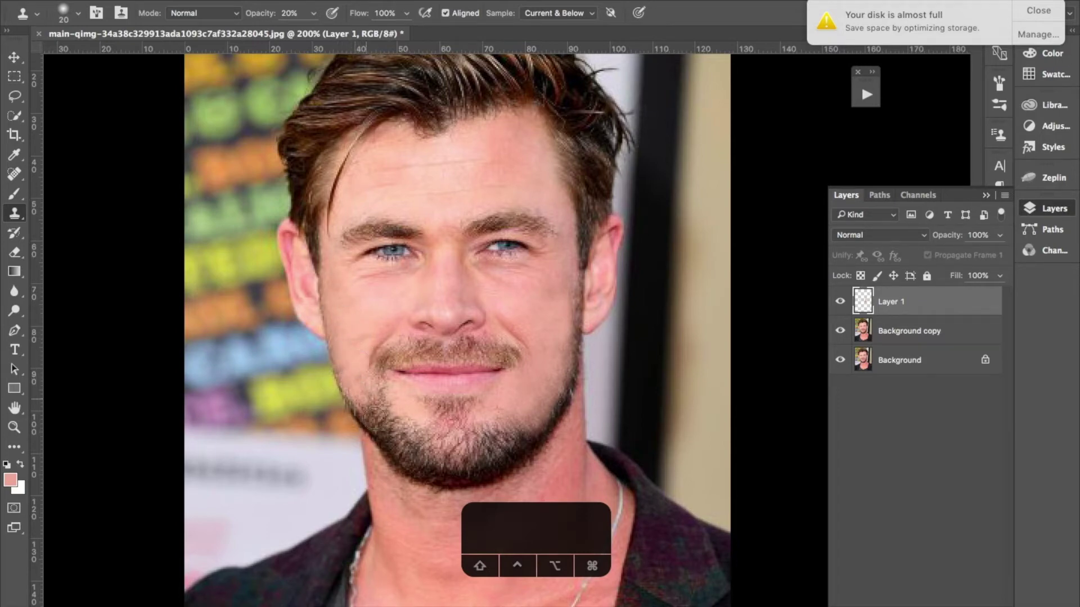
Clone clean skin over the beard along the left side of the jaw and sample fresh skin from the left cheek.
{"action": "left_click_drag", "start_coordinate": [375, 418], "coordinate": [382, 435]}
{"action": "mouse_move", "coordinate": [372, 391]}
{"action": "left_mouse_down"}
{"action": "mouse_move", "coordinate": [383, 436]}
{"action": "mouse_move", "coordinate": [398, 424]}
{"action": "mouse_move", "coordinate": [409, 432]}
{"action": "left_mouse_up"}
{"action": "left_click", "coordinate": [348, 307], "text": "alt"}
{"action": "left_click", "coordinate": [358, 310], "text": "alt"}
Clone clean skin over the stubble directly beneath the lower lip and beside the right mouth corner.
{"action": "left_click", "coordinate": [524, 385], "text": "alt"}
{"action": "left_click_drag", "start_coordinate": [480, 409], "coordinate": [420, 414]}
{"action": "left_click_drag", "start_coordinate": [521, 390], "coordinate": [523, 384]}
{"action": "left_click_drag", "start_coordinate": [465, 405], "coordinate": [451, 408]}
{"action": "left_click", "coordinate": [542, 390], "text": "alt"}
{"action": "left_click", "coordinate": [490, 397], "text": "alt"}
{"action": "left_click_drag", "start_coordinate": [533, 381], "coordinate": [526, 385]}
Clone resampled skin over the beard across the middle of the chin.
{"action": "left_click", "coordinate": [505, 383], "text": "alt"}
{"action": "mouse_move", "coordinate": [468, 409]}
{"action": "left_mouse_down"}
{"action": "mouse_move", "coordinate": [490, 401]}
{"action": "mouse_move", "coordinate": [469, 437]}
{"action": "mouse_move", "coordinate": [513, 416]}
{"action": "left_mouse_up"}
{"action": "left_click", "coordinate": [514, 393], "text": "alt"}
{"action": "left_click", "coordinate": [377, 403], "text": "alt"}
{"action": "mouse_move", "coordinate": [418, 446]}
{"action": "left_mouse_down"}
{"action": "mouse_move", "coordinate": [455, 449]}
{"action": "mouse_move", "coordinate": [487, 432]}
{"action": "left_mouse_up"}
{"action": "left_click", "coordinate": [514, 402], "text": "alt"}
{"action": "left_click", "coordinate": [487, 434]}
Clone clean skin over the stubble below the left mouth corner, adjusting the Clone Stamp brush size to 25.
{"action": "left_click", "coordinate": [418, 412], "text": "alt"}
{"action": "left_click", "coordinate": [421, 400]}
{"action": "left_click", "coordinate": [404, 405], "text": "alt"}
{"action": "mouse_move", "coordinate": [420, 400]}
{"action": "left_mouse_down"}
{"action": "mouse_move", "coordinate": [468, 390]}
{"action": "mouse_move", "coordinate": [400, 401]}
{"action": "left_mouse_up"}
{"action": "key", "text": "bracketleft"}
{"action": "key", "text": "bracketleft"}
{"action": "key", "text": "bracketleft"}
{"action": "left_click", "coordinate": [404, 412], "text": "alt"}
{"action": "key", "text": "bracketright"}
{"action": "key", "text": "bracketright"}
{"action": "key", "text": "bracketright"}
{"action": "key", "text": "bracketright"}
{"action": "key", "text": "bracketright"}
{"action": "left_click", "coordinate": [400, 408]}
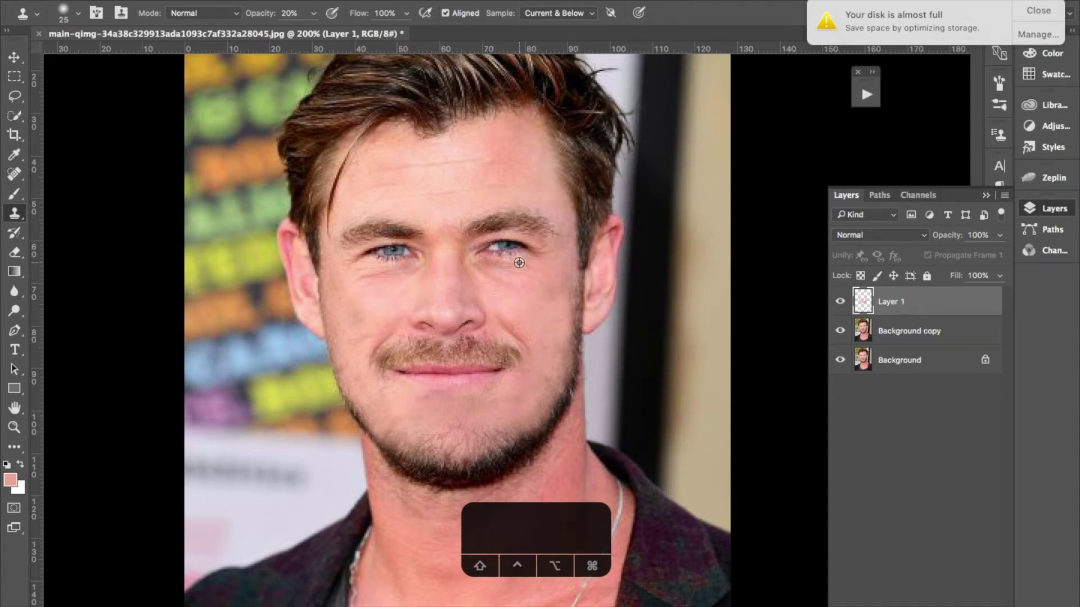
Dismiss the disk space notification and compare Layer 1 on its own with the full image.
{"action": "left_click", "coordinate": [1038, 10]}
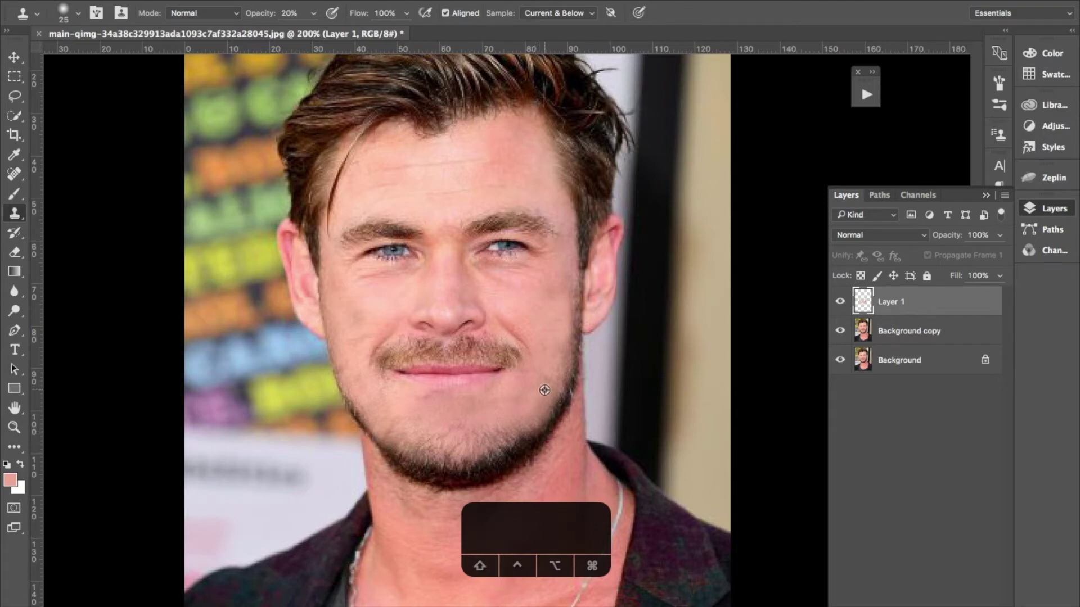
{"action": "left_click", "coordinate": [847, 305], "text": "alt"}
{"action": "left_click", "coordinate": [847, 305], "text": "alt"}
Save the document as a Photoshop PSD file with Maximize Compatibility enabled.
{"action": "key", "text": "super+s"}
{"action": "key", "text": "Return"}
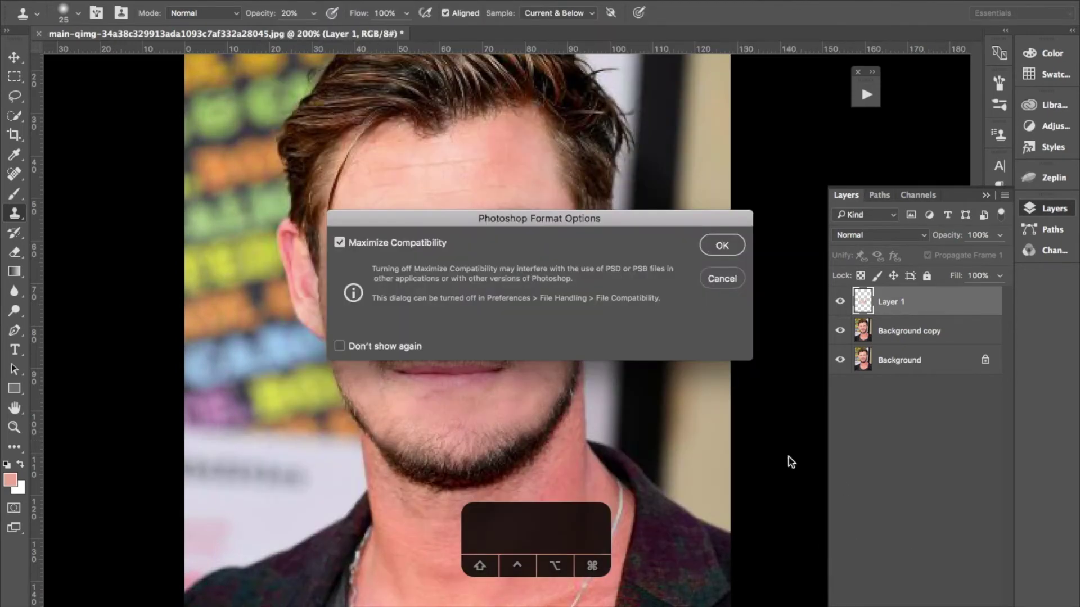
{"action": "key", "text": "Return"}
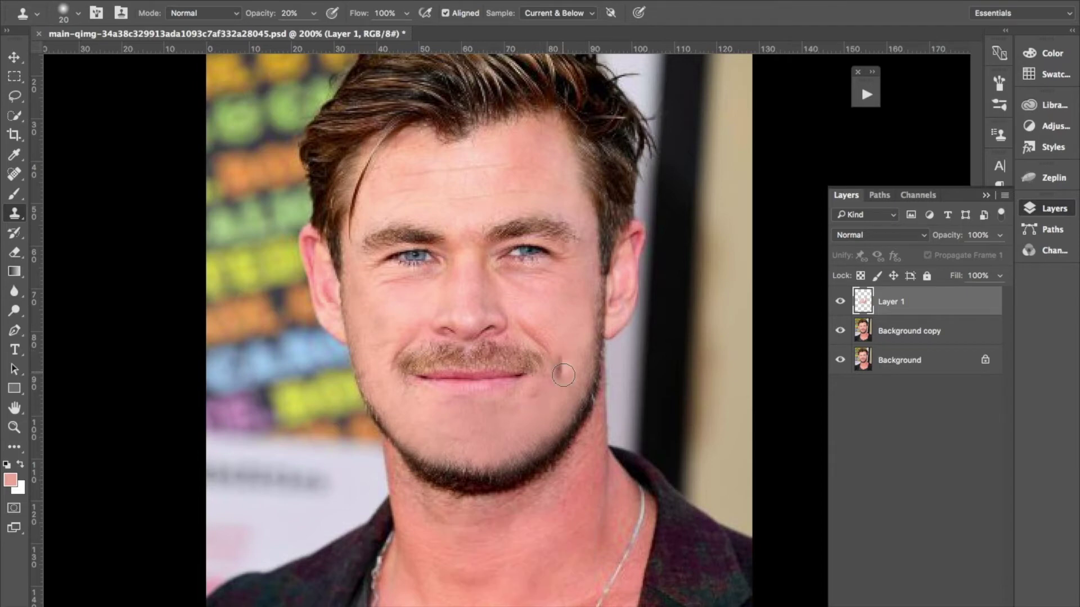
Clone smooth skin over the remaining stubble on the chin and near the right mouth corner with a size 20 brush.
{"action": "left_click", "coordinate": [525, 422], "text": "alt"}
{"action": "left_click_drag", "start_coordinate": [534, 394], "coordinate": [527, 407]}
{"action": "left_click", "coordinate": [489, 444], "text": "alt"}
{"action": "mouse_move", "coordinate": [483, 457]}
{"action": "left_mouse_down"}
{"action": "mouse_move", "coordinate": [456, 461]}
{"action": "mouse_move", "coordinate": [481, 464]}
{"action": "left_mouse_up"}
{"action": "left_click", "coordinate": [462, 431], "text": "alt"}
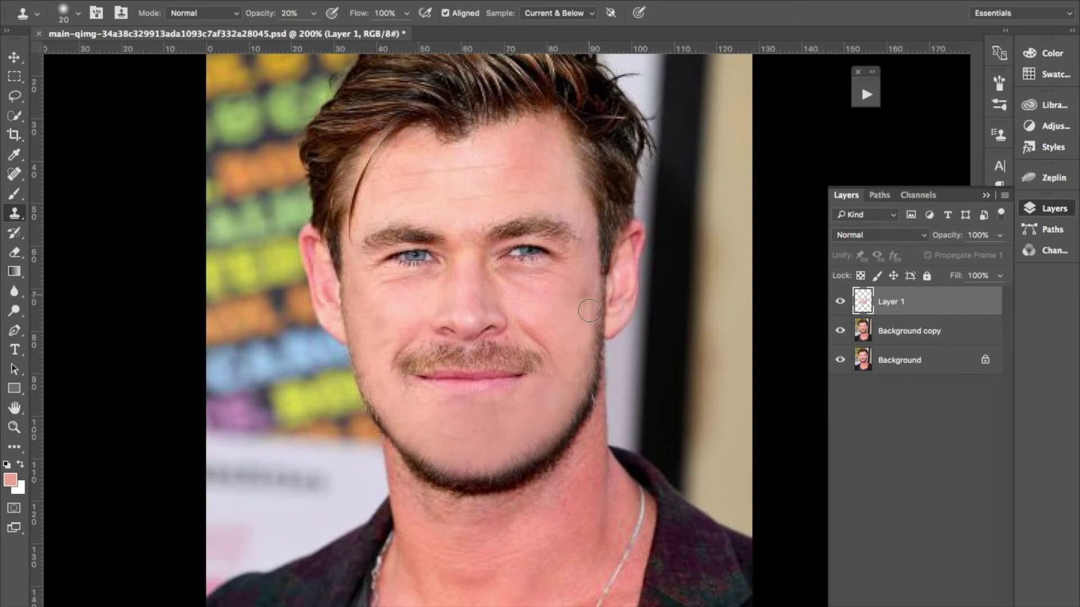
Add a new layer and paint sampled skin colour over the right jaw and chin beard with a size 9 brush at 20% opacity.
{"action": "key", "text": "ctrl+shift+alt+n"}
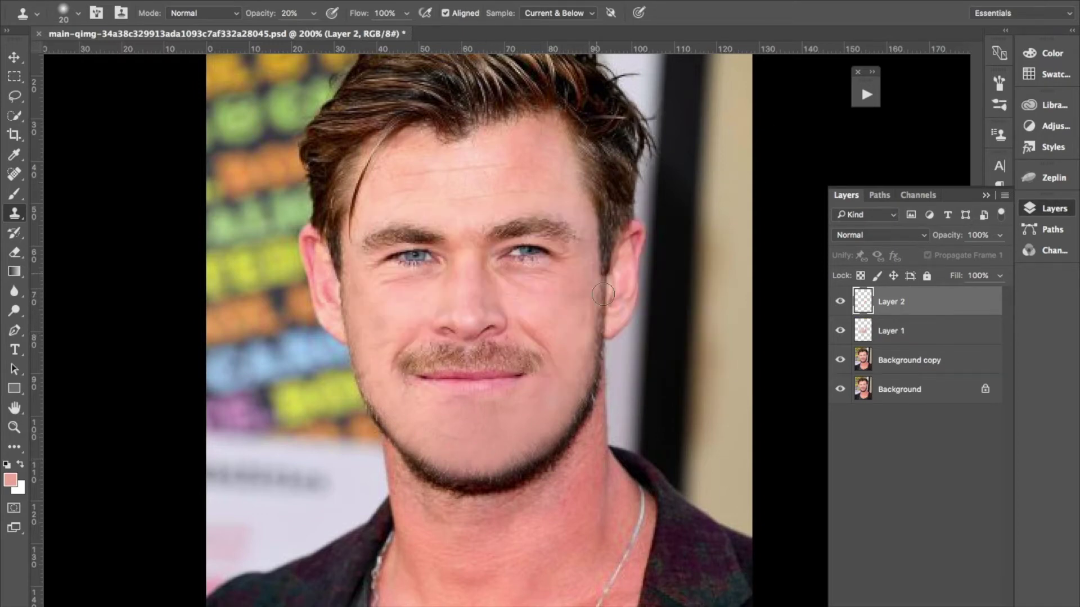
{"action": "key", "text": "i"}
{"action": "key", "text": "b"}
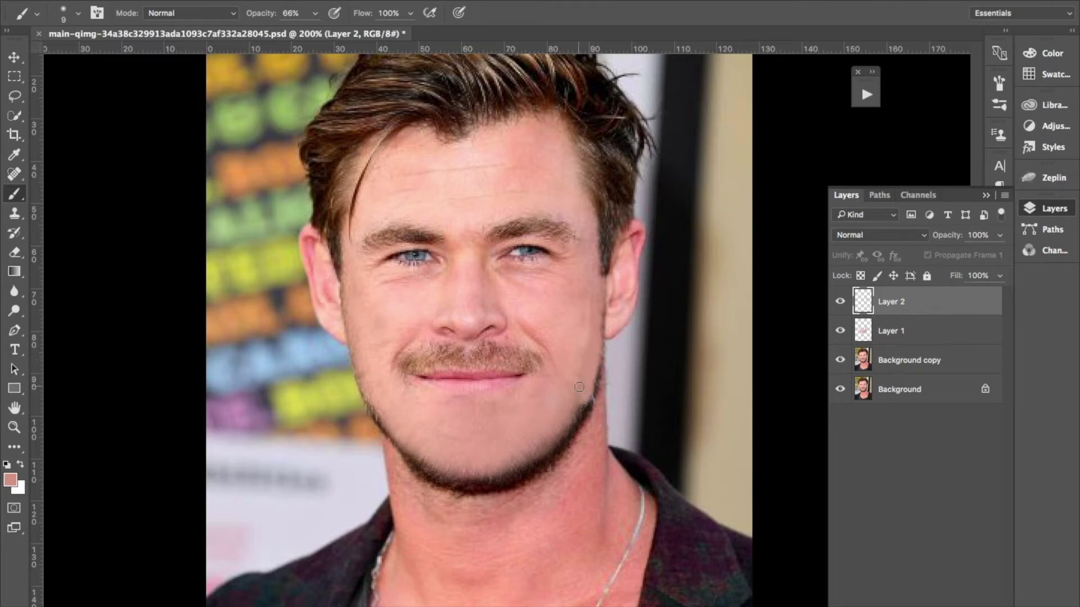
{"action": "key", "text": "1"}
{"action": "left_click_drag", "start_coordinate": [586, 372], "coordinate": [591, 384]}
{"action": "mouse_move", "coordinate": [515, 461]}
{"action": "left_mouse_down"}
{"action": "mouse_move", "coordinate": [539, 454]}
{"action": "mouse_move", "coordinate": [479, 478]}
{"action": "mouse_move", "coordinate": [545, 456]}
{"action": "mouse_move", "coordinate": [555, 427]}
{"action": "left_mouse_up"}
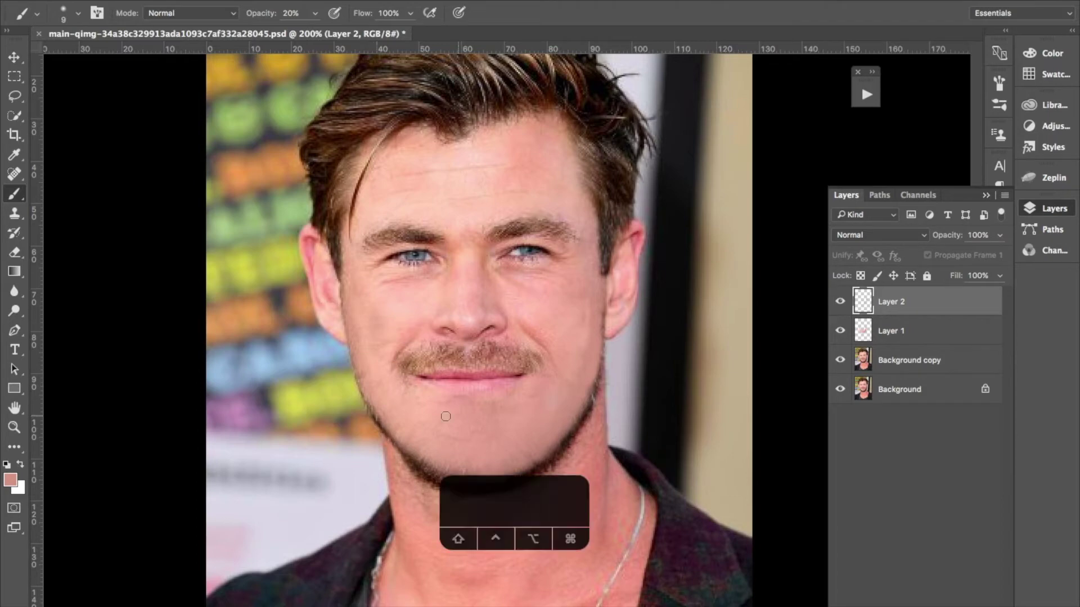
Sample surrounding skin tones and paint over the mustache between the nose and upper lip at 20% brush opacity.
{"action": "left_click", "coordinate": [404, 429], "text": "alt"}
{"action": "key", "text": "s"}
{"action": "key", "text": "i"}
{"action": "key", "text": "b"}
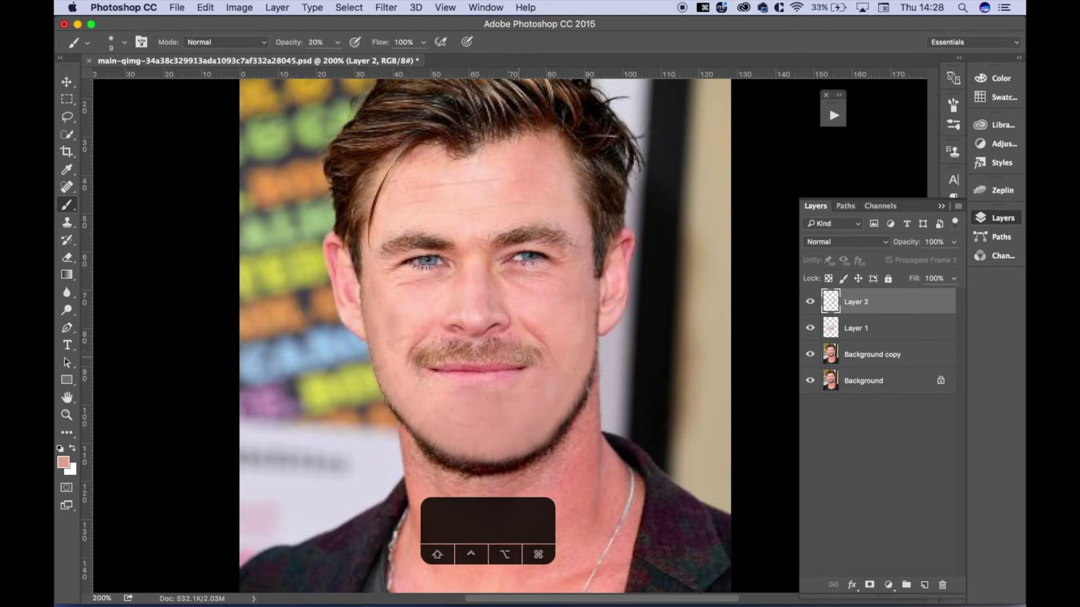
{"action": "left_click_drag", "start_coordinate": [499, 352], "coordinate": [486, 350]}
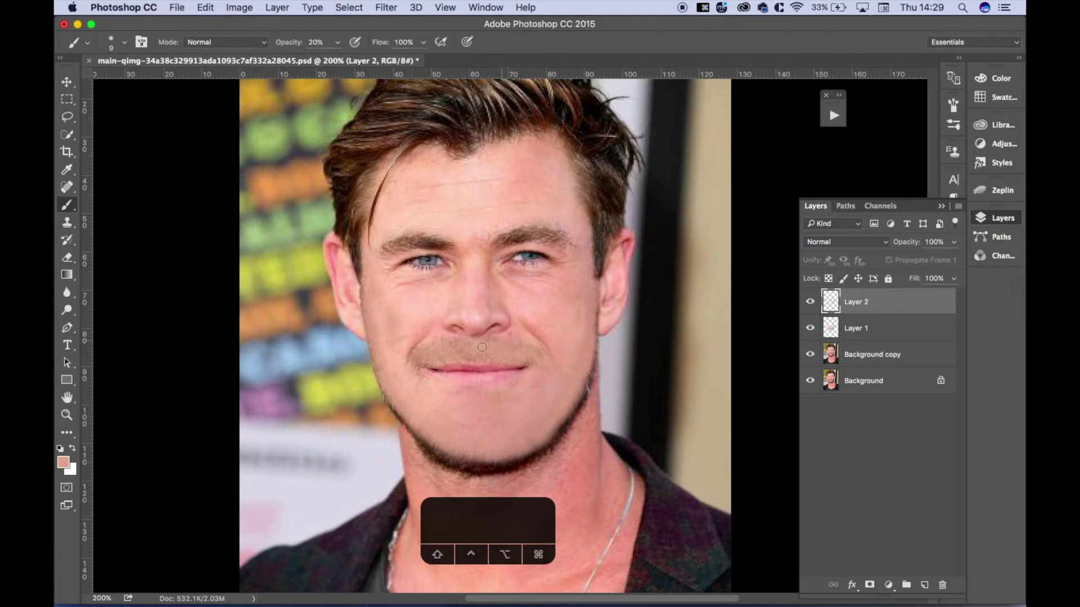
{"action": "mouse_move", "coordinate": [441, 332]}
{"action": "left_mouse_down"}
{"action": "mouse_move", "coordinate": [442, 322]}
{"action": "mouse_move", "coordinate": [445, 339]}
{"action": "left_mouse_up"}
{"action": "key", "text": "i"}
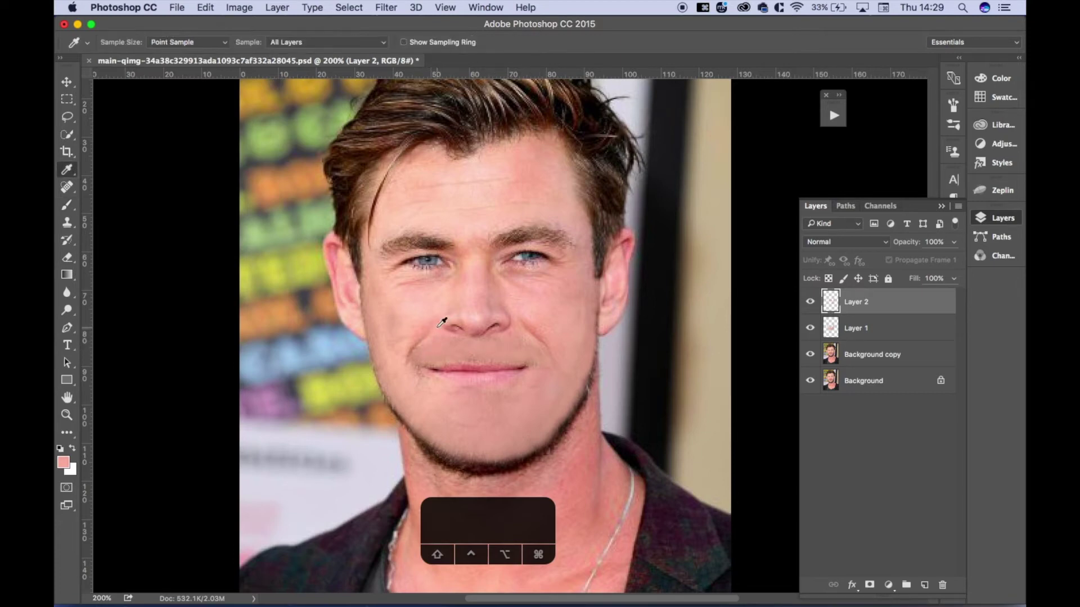
{"action": "key", "text": "b"}
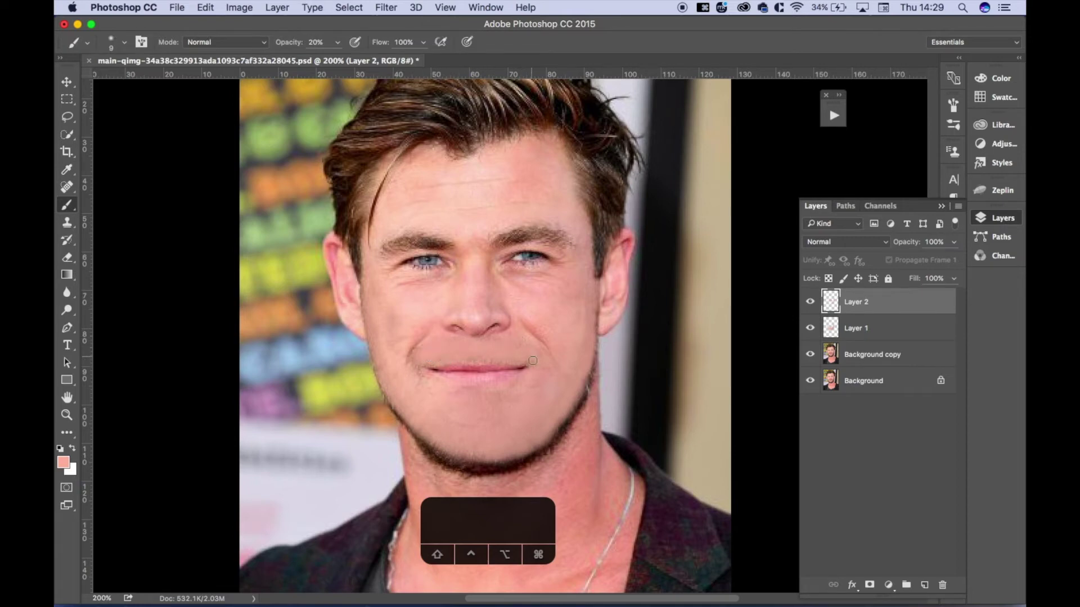
{"action": "left_click_drag", "start_coordinate": [499, 413], "coordinate": [504, 320]}
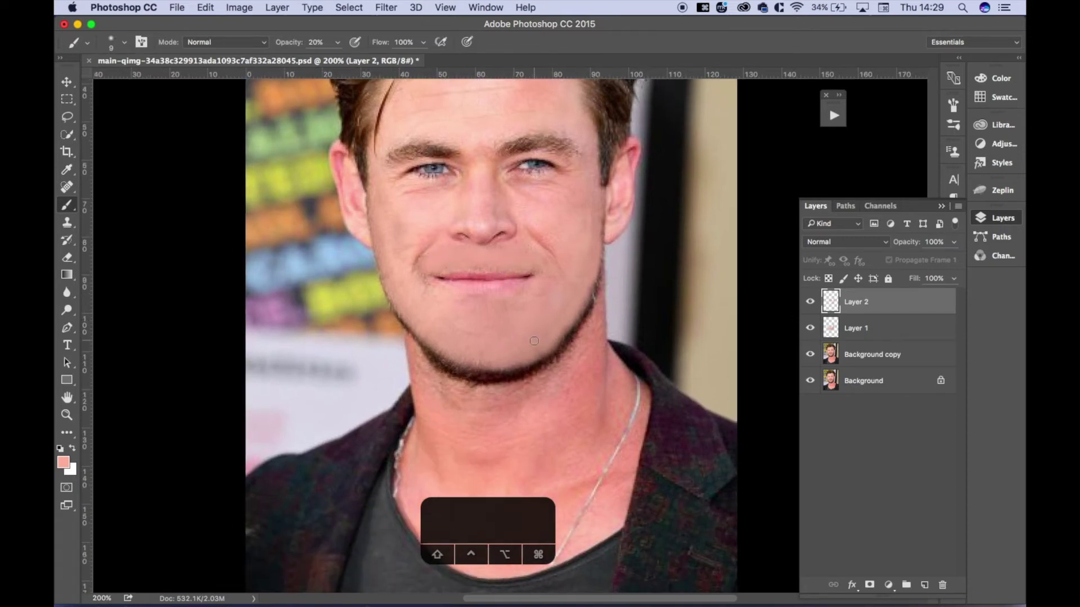
Sample the left cheek's skin tone, switch to the Clone Stamp and add a new layer above Layer 2.
{"action": "left_click", "coordinate": [411, 219], "text": "alt"}
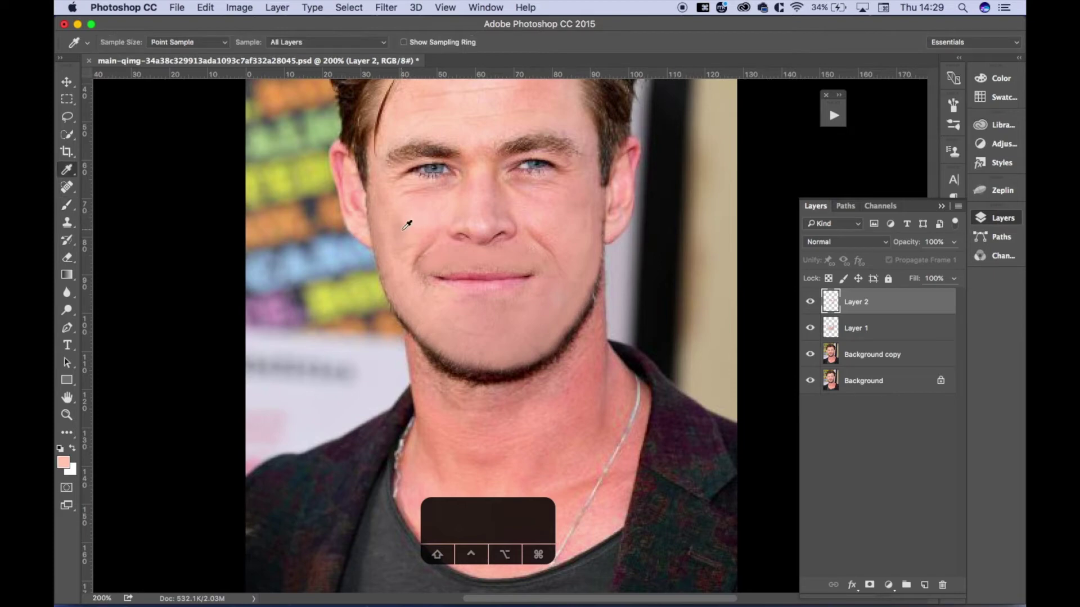
{"action": "key", "text": "s"}
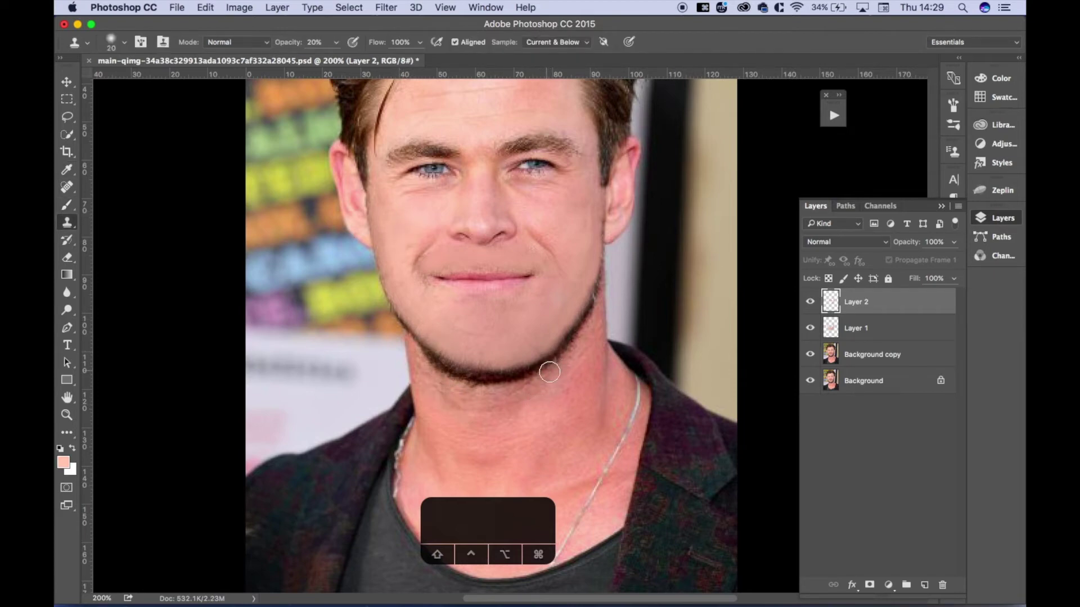
{"action": "key", "text": "super+shift+n"}
{"action": "key", "text": "Return"}
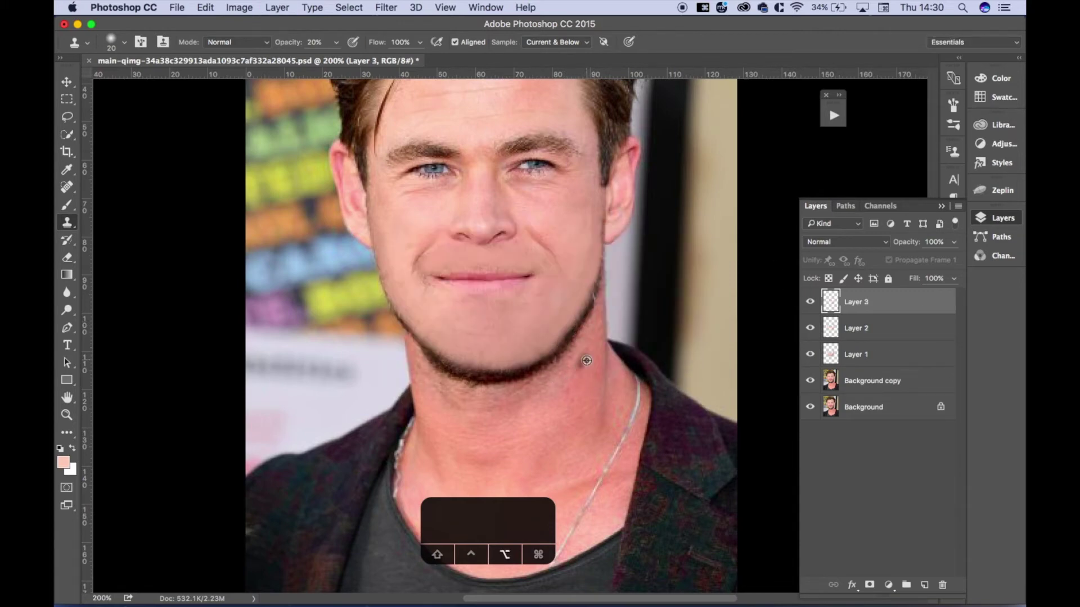
{"action": "key", "text": "b"}
{"action": "left_click", "coordinate": [586, 346], "text": "alt"}
{"action": "mouse_move", "coordinate": [587, 314]}
{"action": "left_mouse_down"}
{"action": "mouse_move", "coordinate": [597, 292]}
{"action": "mouse_move", "coordinate": [565, 348]}
{"action": "mouse_move", "coordinate": [585, 316]}
{"action": "left_mouse_up"}
{"action": "key", "text": "super+z"}
{"action": "key", "text": "alt+super+z"}
{"action": "key", "text": "alt+super+z"}
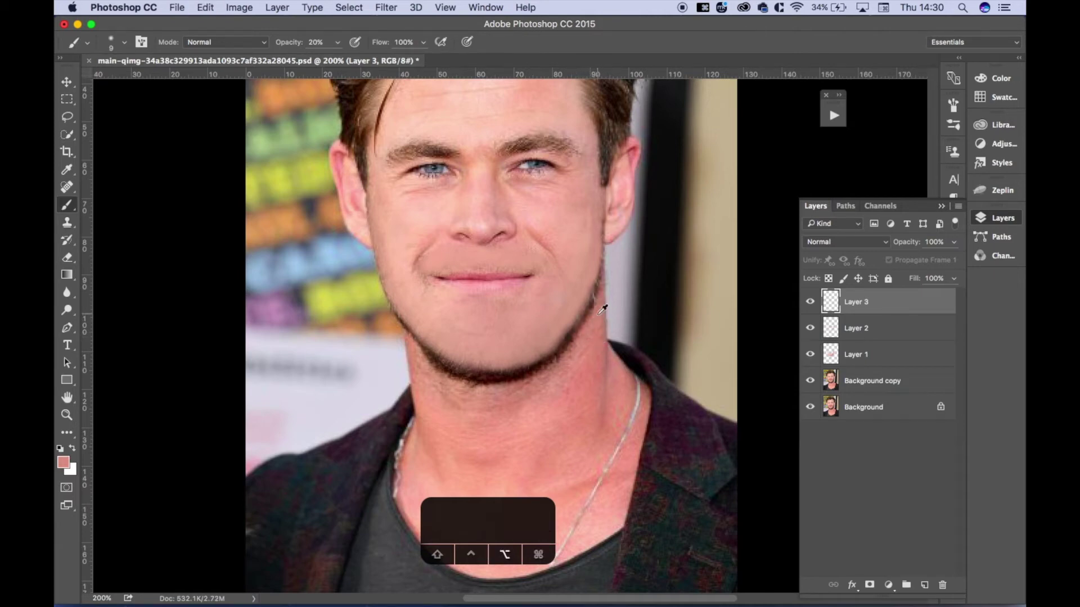
Clone neck skin over the beard along the jawline and under the chin at 20% opacity, reducing the brush to size 10.
{"action": "key", "text": "s"}
{"action": "mouse_move", "coordinate": [574, 350]}
{"action": "left_mouse_down"}
{"action": "mouse_move", "coordinate": [513, 386]}
{"action": "mouse_move", "coordinate": [568, 361]}
{"action": "mouse_move", "coordinate": [535, 376]}
{"action": "mouse_move", "coordinate": [600, 286]}
{"action": "mouse_move", "coordinate": [584, 339]}
{"action": "mouse_move", "coordinate": [521, 377]}
{"action": "mouse_move", "coordinate": [457, 381]}
{"action": "mouse_move", "coordinate": [507, 386]}
{"action": "mouse_move", "coordinate": [494, 380]}
{"action": "mouse_move", "coordinate": [531, 372]}
{"action": "mouse_move", "coordinate": [423, 374]}
{"action": "mouse_move", "coordinate": [454, 381]}
{"action": "mouse_move", "coordinate": [416, 358]}
{"action": "left_mouse_up"}
{"action": "key", "text": "bracketleft"}
{"action": "left_click", "coordinate": [430, 387], "text": "alt"}
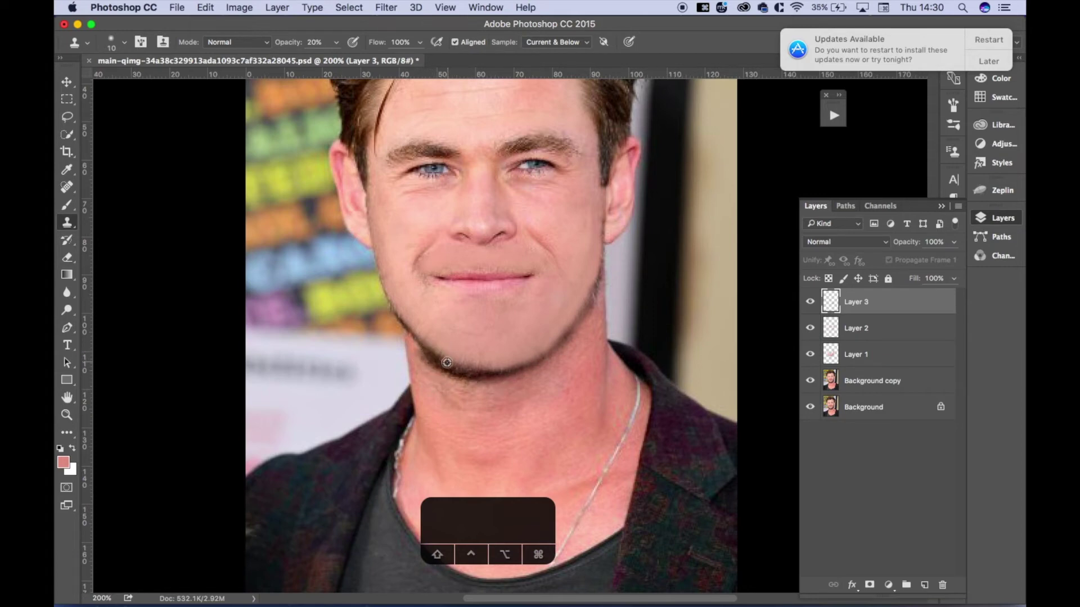
Paint sampled neck and chin colours over the remaining beard edge along both jaw sides with a size 9 brush at 20% opacity.
{"action": "key", "text": "b"}
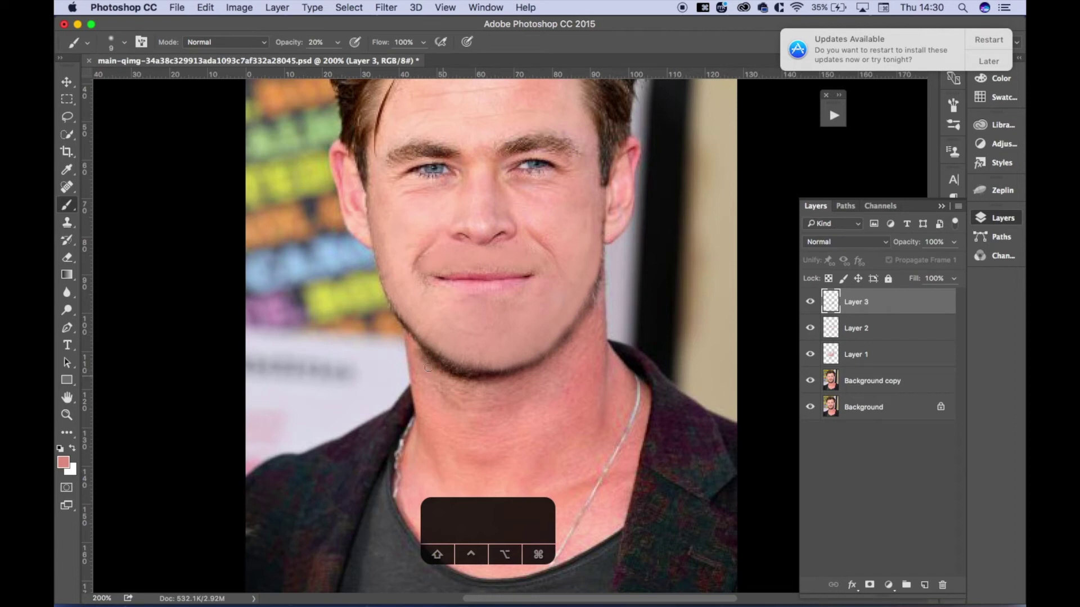
{"action": "left_click_drag", "start_coordinate": [589, 307], "coordinate": [565, 342]}
{"action": "mouse_move", "coordinate": [596, 289]}
{"action": "left_mouse_down"}
{"action": "mouse_move", "coordinate": [530, 370]}
{"action": "mouse_move", "coordinate": [440, 372]}
{"action": "mouse_move", "coordinate": [500, 377]}
{"action": "left_mouse_up"}
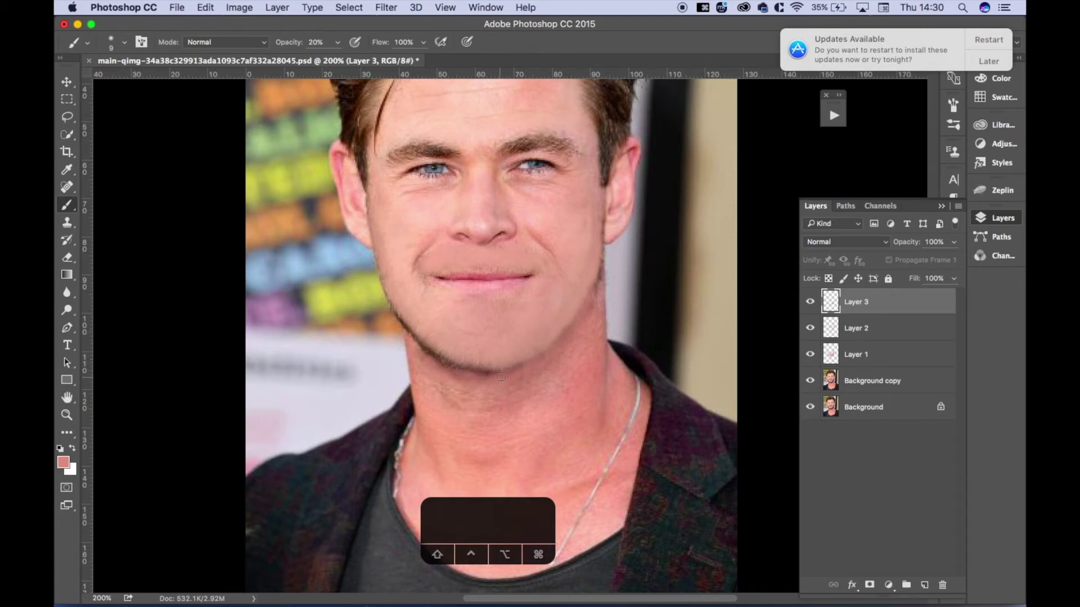
{"action": "left_click_drag", "start_coordinate": [425, 354], "coordinate": [494, 372]}
{"action": "mouse_move", "coordinate": [393, 315]}
{"action": "left_mouse_down"}
{"action": "mouse_move", "coordinate": [447, 367]}
{"action": "mouse_move", "coordinate": [494, 375]}
{"action": "left_mouse_up"}
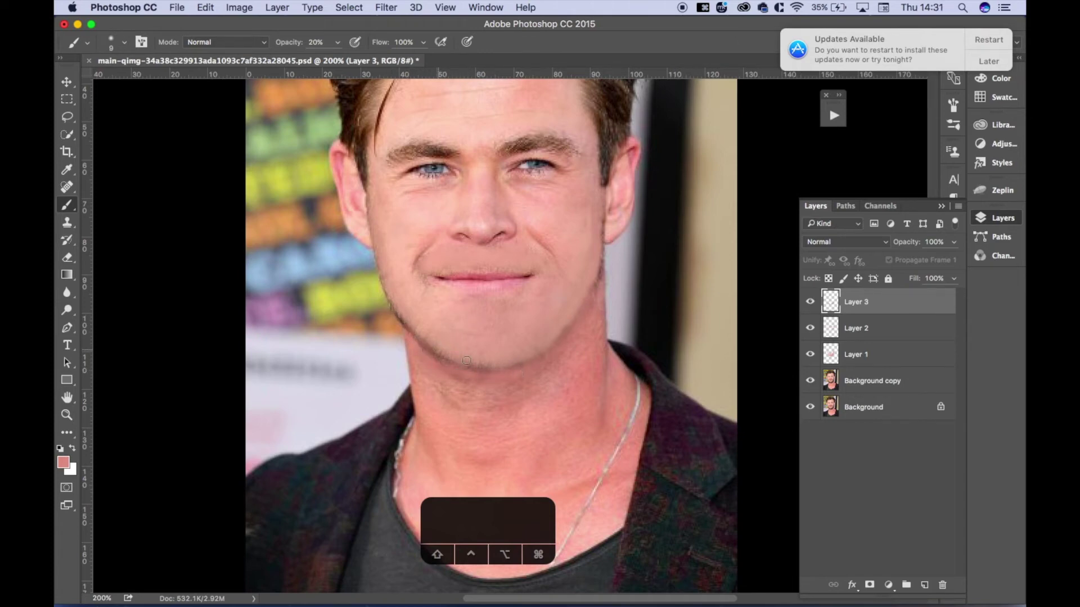
{"action": "left_click", "coordinate": [458, 323], "text": "alt"}
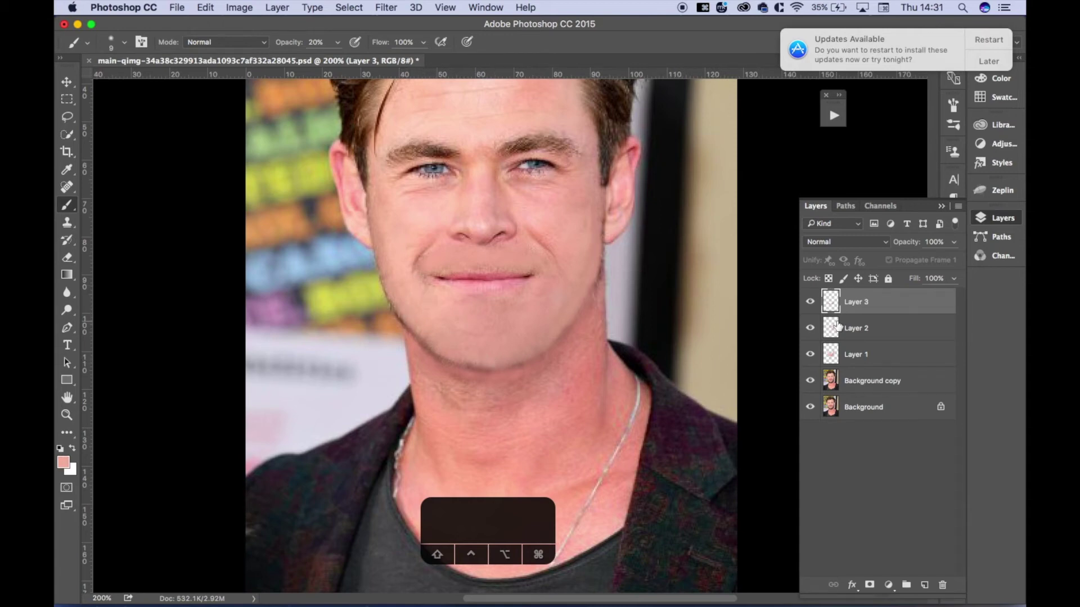
Compare the retouched portrait with the original Background layer.
{"action": "left_click", "coordinate": [810, 408], "text": "alt"}
{"action": "left_click", "coordinate": [809, 407], "text": "alt"}
{"action": "scroll", "coordinate": [610, 254], "scroll_direction": "up", "scroll_amount": 3}
{"action": "scroll", "coordinate": [609, 254], "scroll_direction": "left", "scroll_amount": 1}
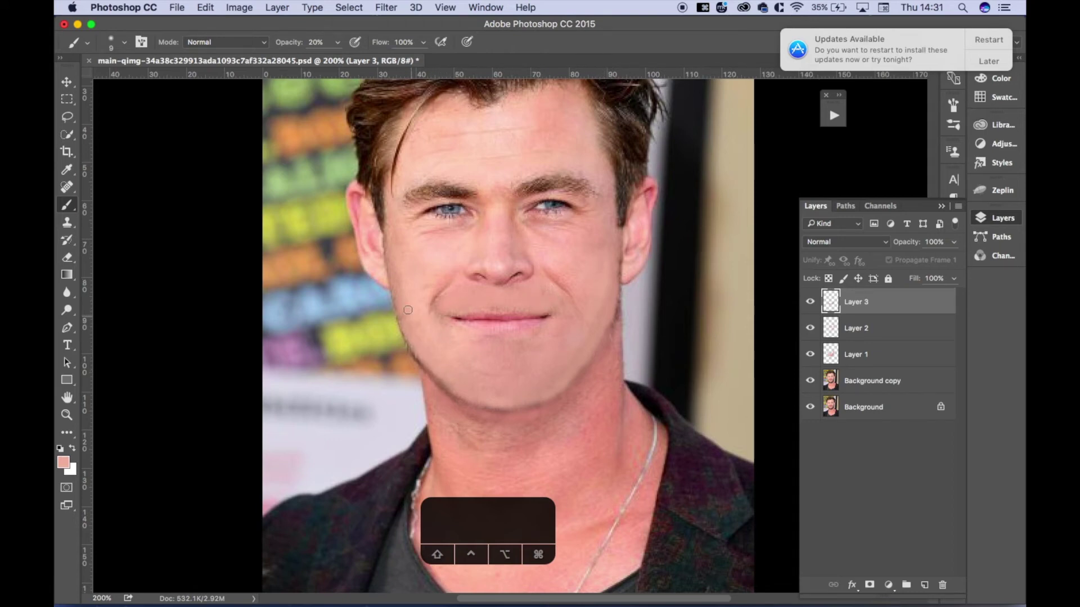
Clean the stubble along the left jaw edge and smooth the neck below the chin with a size 30 brush.
{"action": "key", "text": "s"}
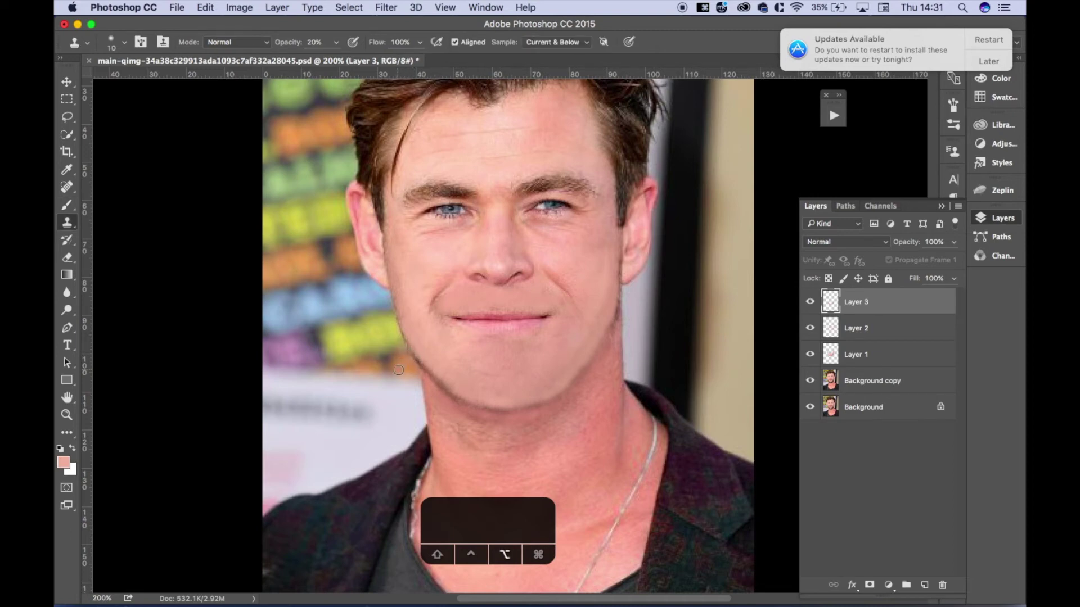
{"action": "key", "text": "b"}
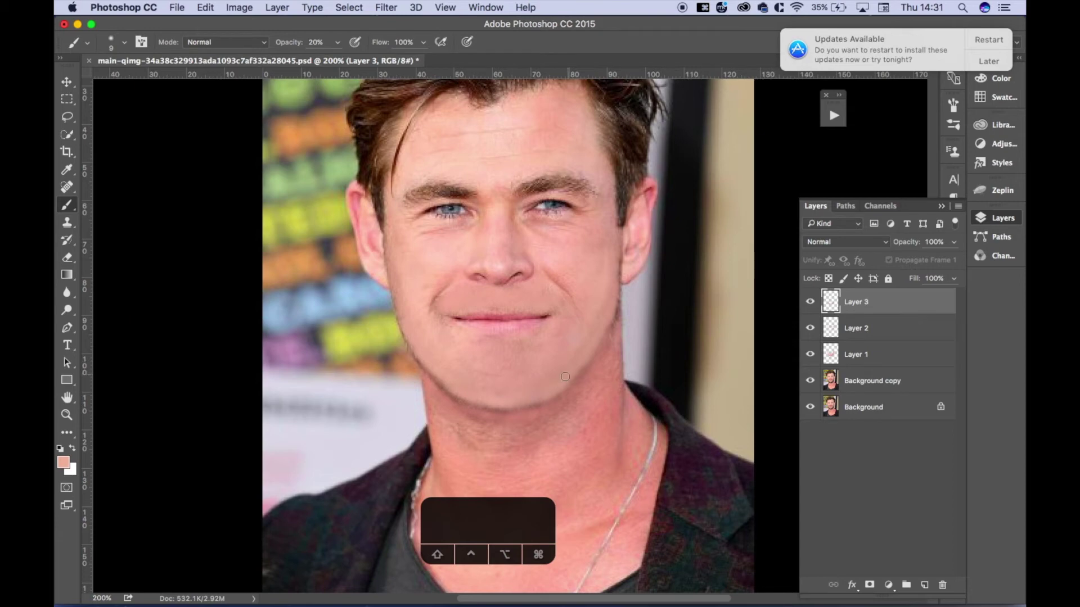
{"action": "key", "text": "s"}
{"action": "key", "text": "b"}
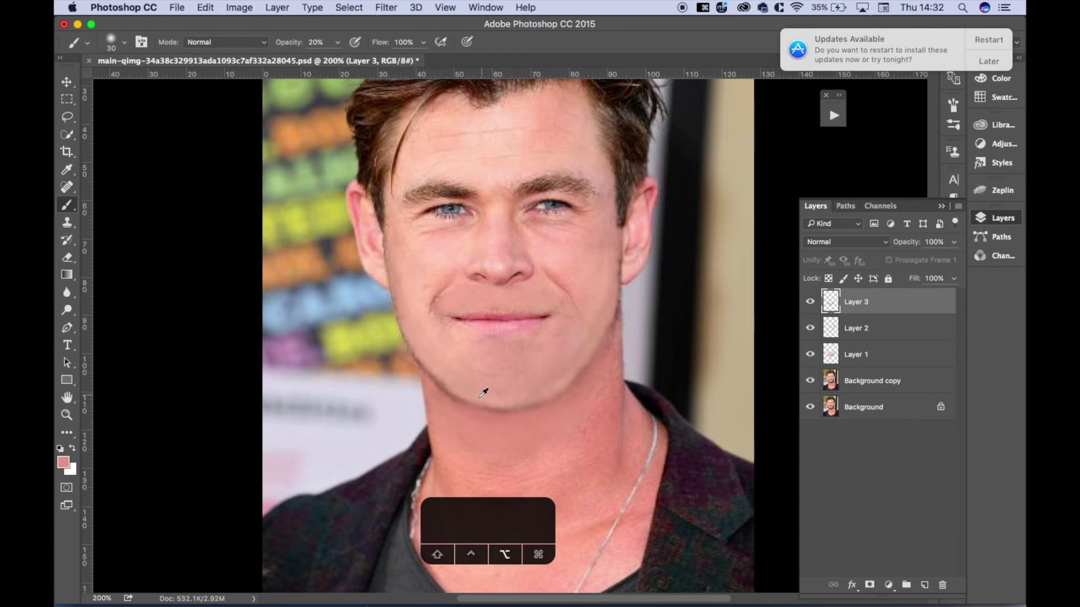
Sample skin tones along the jaw and refine the lower chin edge with a size 9 brush.
{"action": "left_click", "coordinate": [439, 376], "text": "alt"}
{"action": "key", "text": "bracketleft"}
{"action": "key", "text": "bracketleft"}
{"action": "key", "text": "bracketleft"}
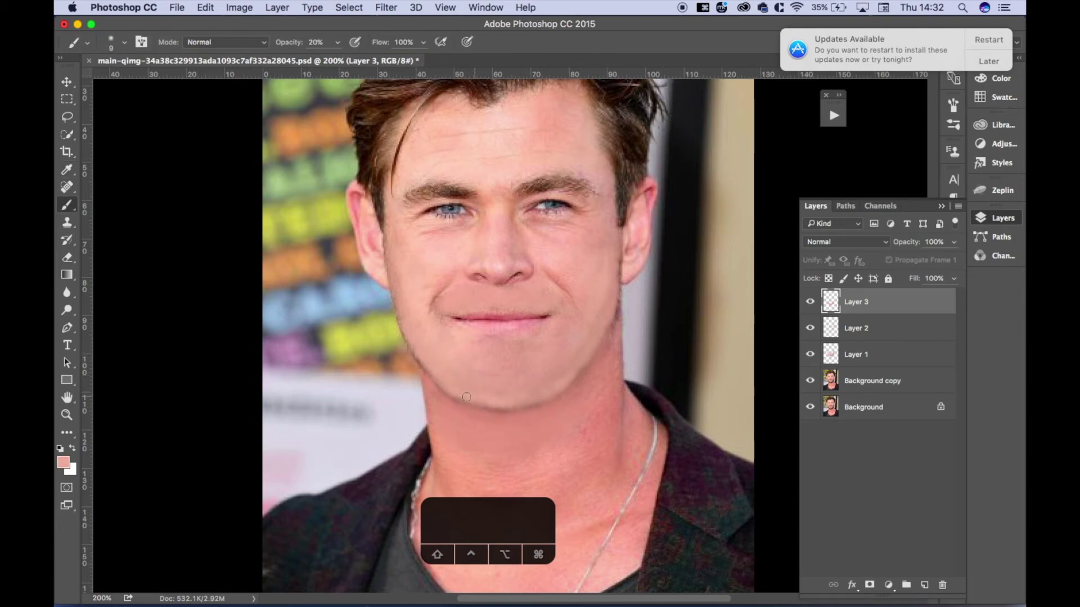
{"action": "left_click", "coordinate": [610, 344], "text": "alt"}
Add a new layer and draw a Pen path following the jawline from the left jaw under the chin to the right ear.
{"action": "key", "text": "p"}
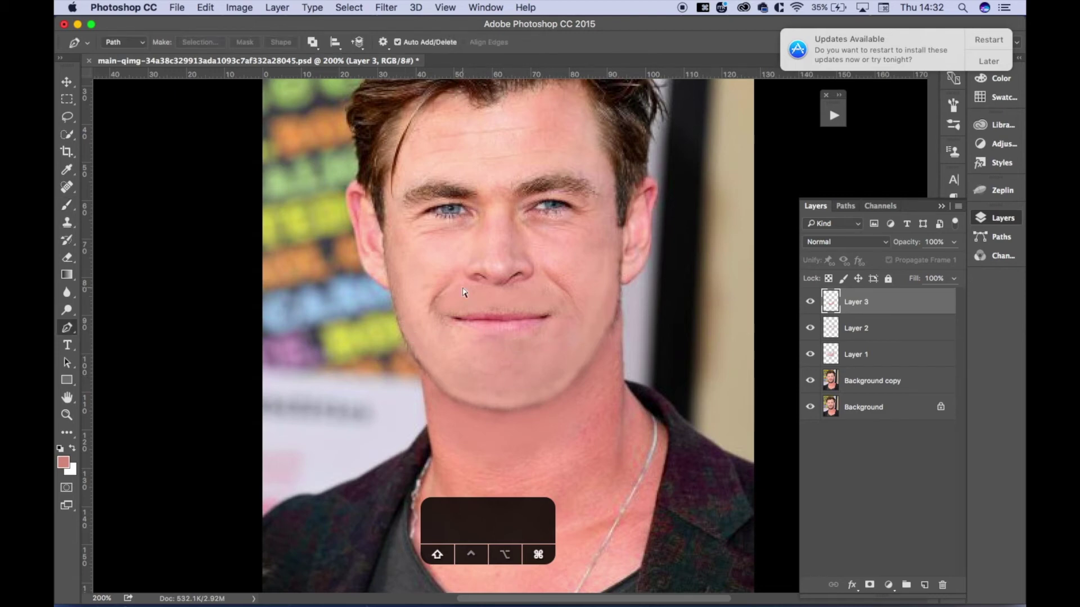
{"action": "key", "text": "shift+super+n"}
{"action": "key", "text": "Return"}
{"action": "left_click", "coordinate": [403, 339]}
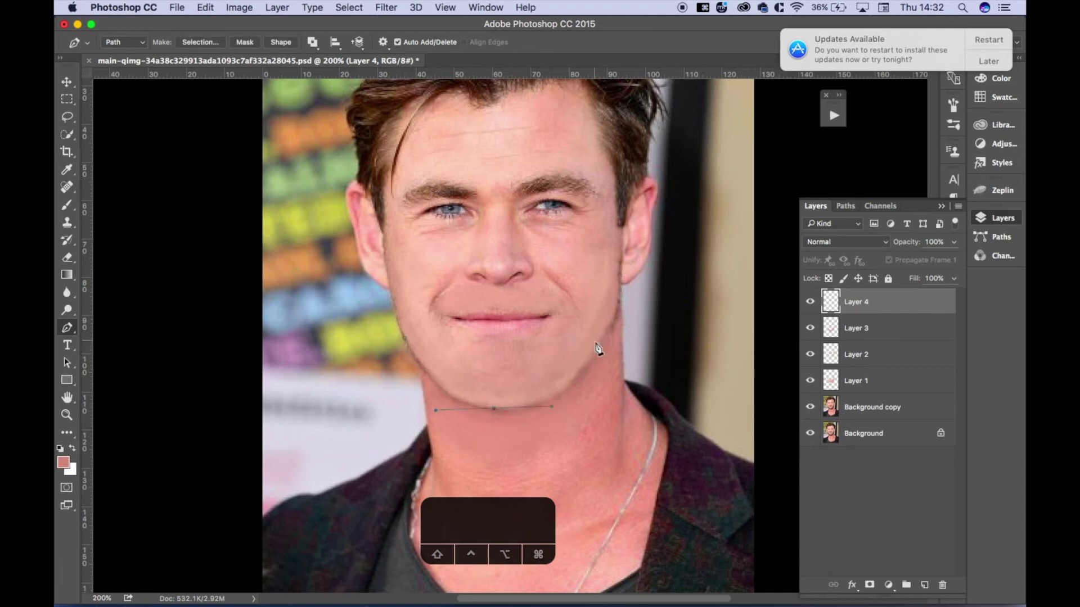
{"action": "left_click", "coordinate": [620, 281]}
Add another layer, reduce the brush to size 4 and reset the foreground colour to black for stroking the work path.
{"action": "key", "text": "b"}
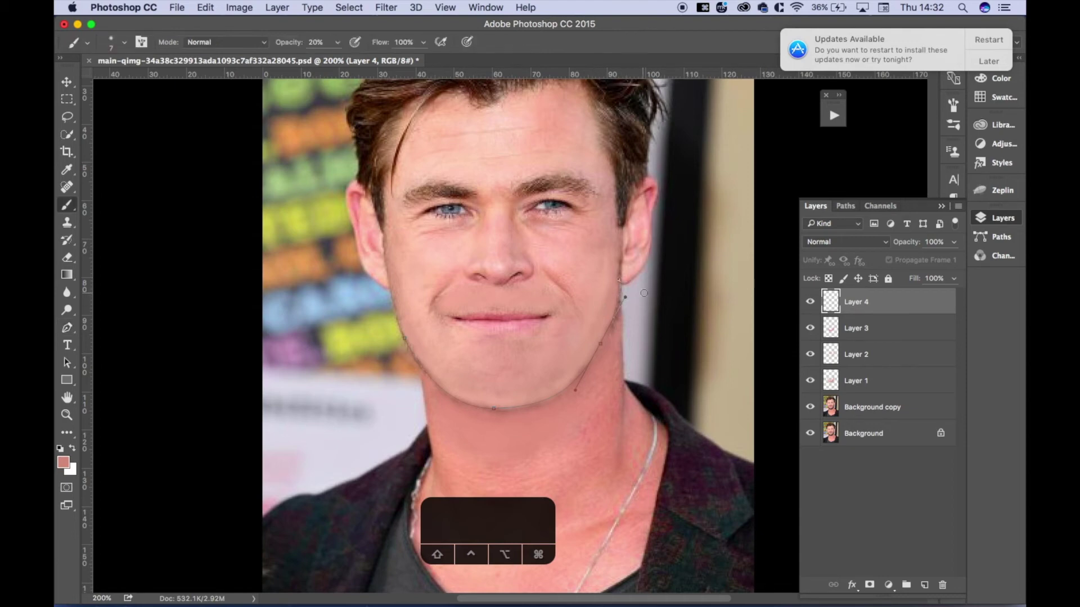
{"action": "left_click", "coordinate": [877, 206]}
{"action": "left_click", "coordinate": [844, 206]}
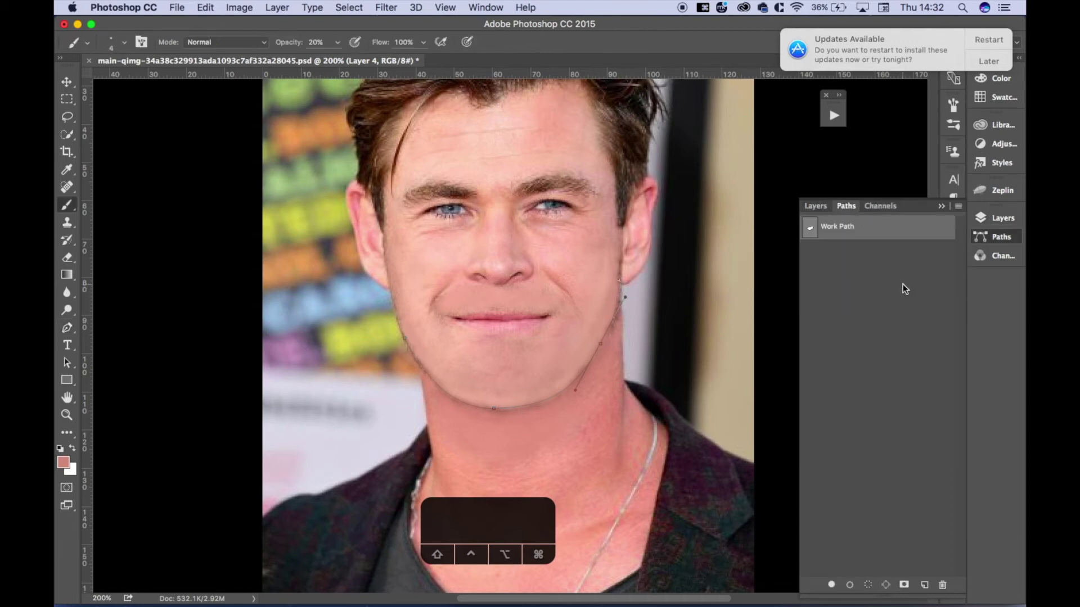
{"action": "left_click", "coordinate": [813, 207]}
{"action": "key", "text": "super+shift+n"}
{"action": "key", "text": "Return"}
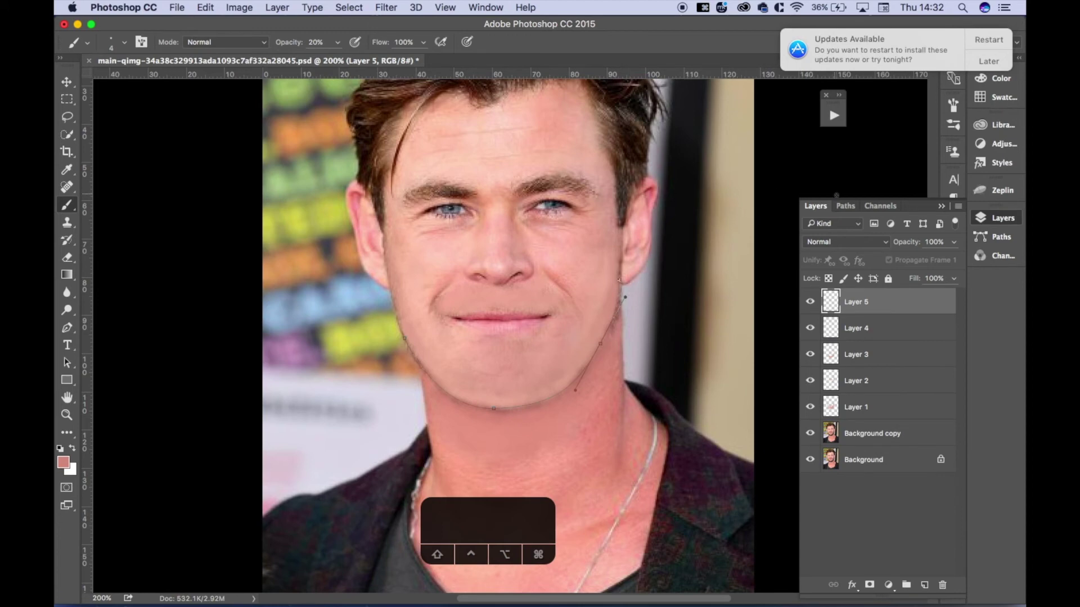
{"action": "left_click", "coordinate": [846, 206]}
{"action": "left_click", "coordinate": [60, 450]}
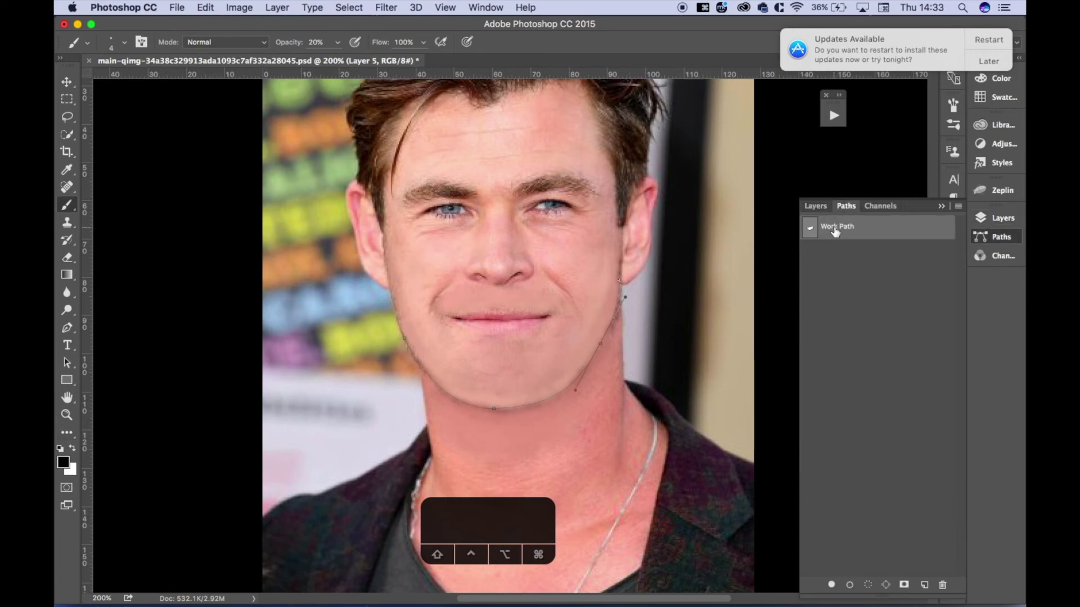
Try to stroke the jawline work path with a black size 5 brush at 20% opacity.
{"action": "left_click", "coordinate": [815, 206]}
{"action": "left_click", "coordinate": [846, 206]}
{"action": "left_click", "coordinate": [957, 206]}
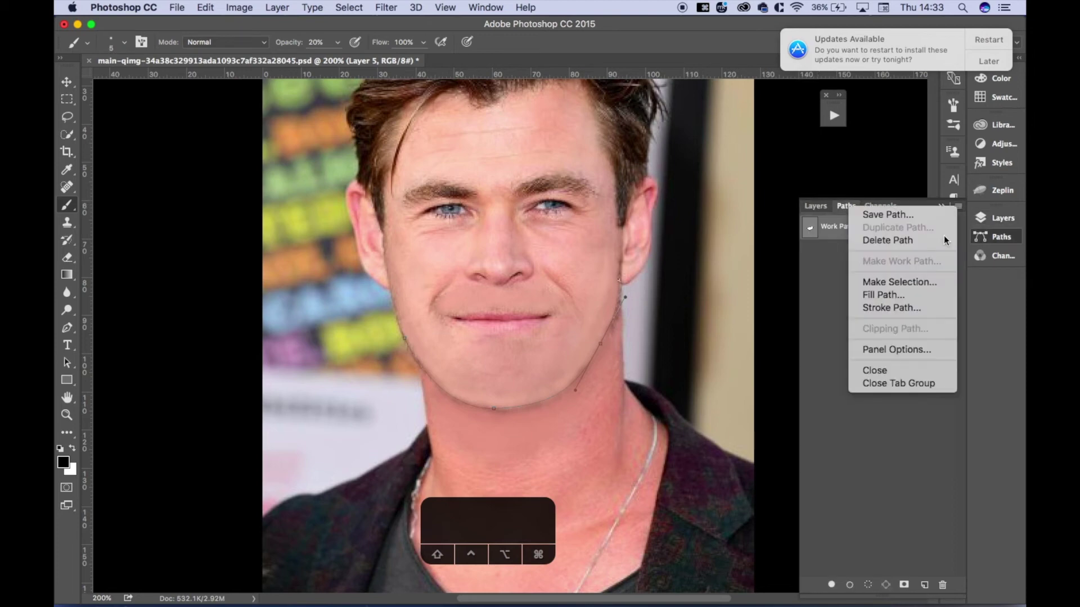
{"action": "left_click", "coordinate": [910, 308]}
{"action": "left_click", "coordinate": [650, 289]}
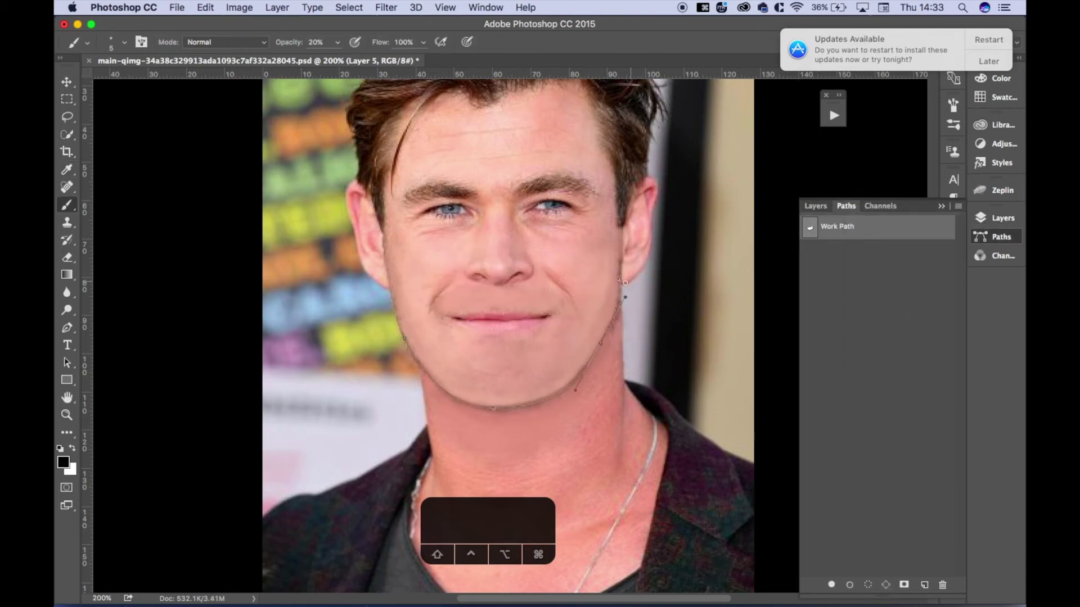
Stroke the jawline work path with a black size 5 brush at 100% opacity and deselect the path.
{"action": "left_click", "coordinate": [958, 206]}
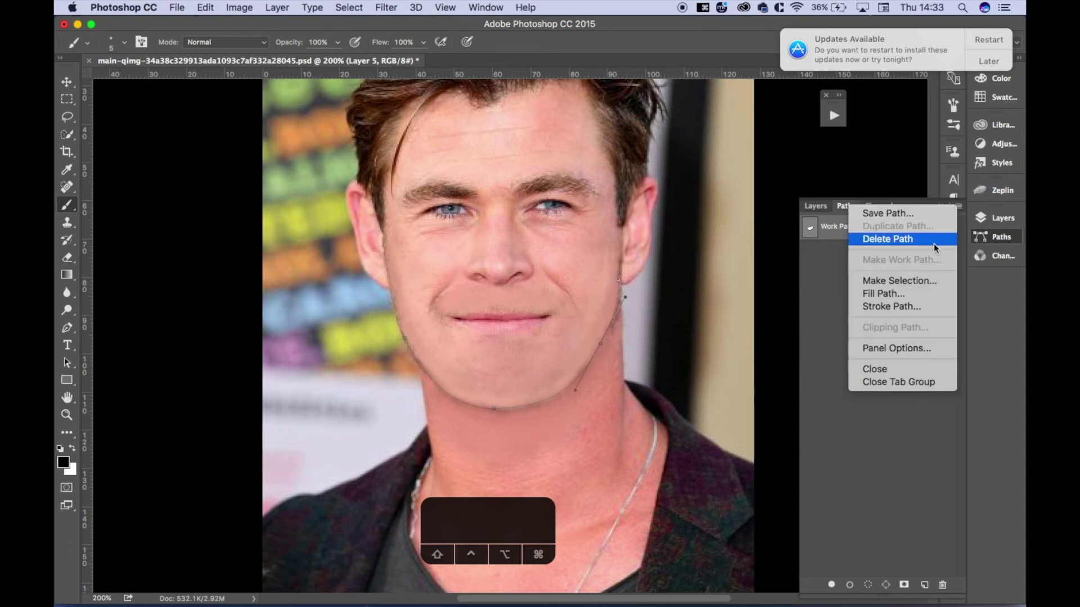
{"action": "left_click", "coordinate": [886, 308]}
{"action": "left_click", "coordinate": [651, 283]}
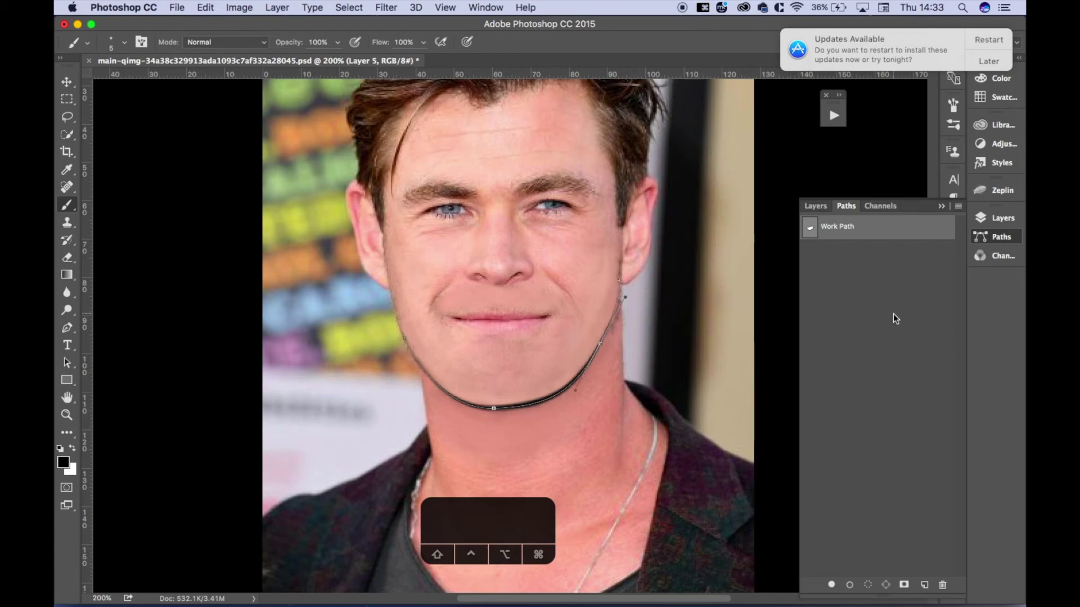
{"action": "left_click", "coordinate": [842, 251]}
{"action": "left_click", "coordinate": [815, 206]}
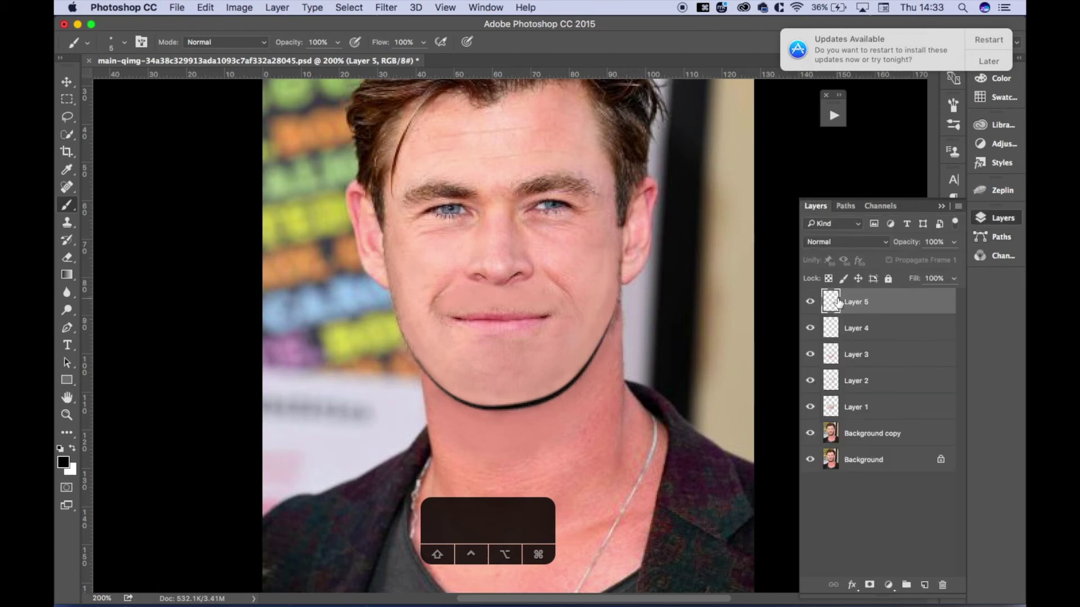
Lock Layer 5's transparent pixels and recolour the jawline stroke with dark brown tones sampled from the hair edges.
{"action": "key", "text": "i"}
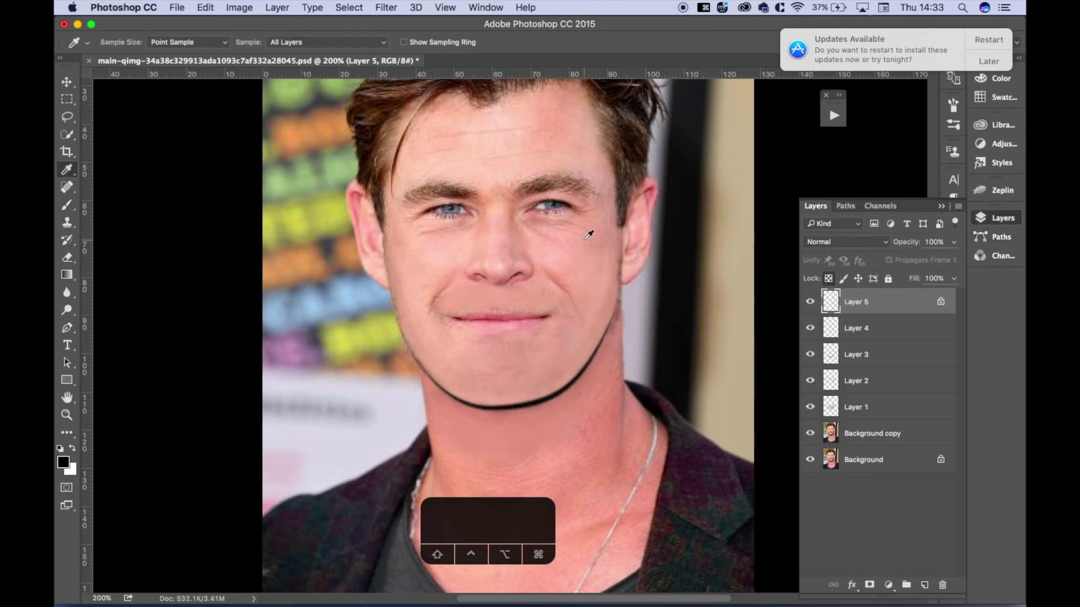
{"action": "left_click", "coordinate": [390, 204]}
{"action": "key", "text": "alt+BackSpace"}
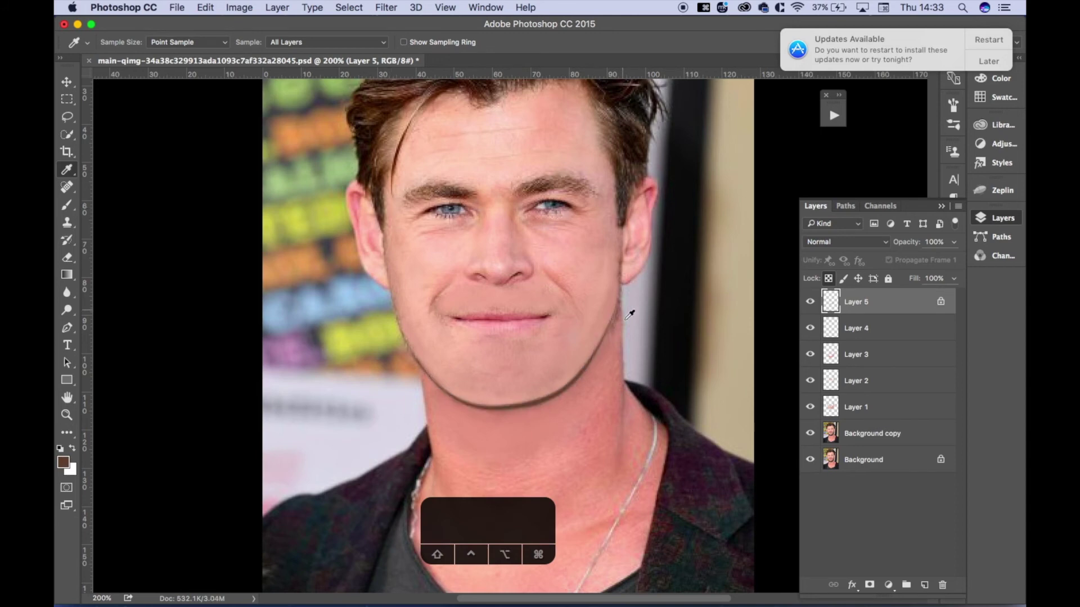
{"action": "left_click", "coordinate": [626, 197]}
{"action": "key", "text": "alt+BackSpace"}
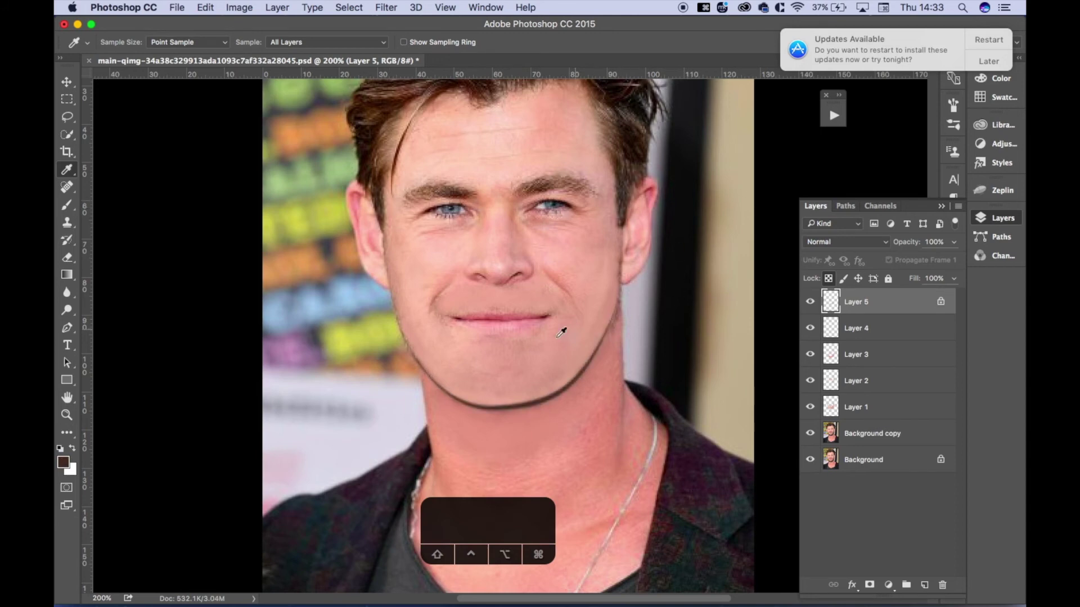
{"action": "left_click", "coordinate": [368, 171]}
Sample the neck's skin tone and lower the jawline stroke layer's opacity to 23%.
{"action": "left_click", "coordinate": [574, 398], "text": "alt+super"}
{"action": "left_click", "coordinate": [573, 397], "text": "alt+super"}
{"action": "left_click", "coordinate": [512, 367], "text": "super"}
{"action": "left_click", "coordinate": [512, 367], "text": "super"}
{"action": "left_click", "coordinate": [512, 366], "text": "super"}
{"action": "key", "text": "alt+super+0"}
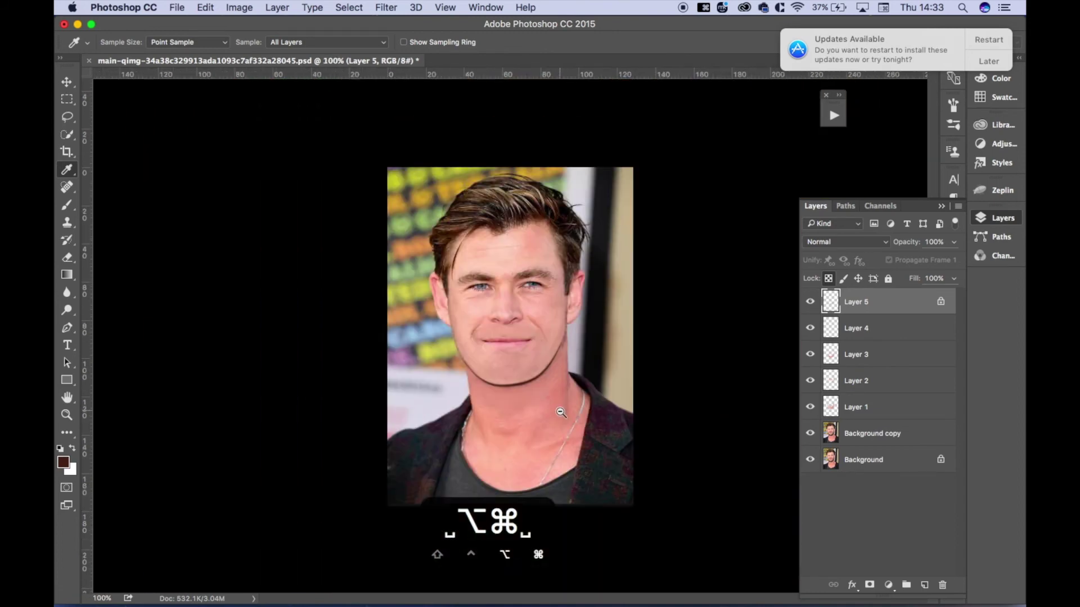
{"action": "scroll", "coordinate": [530, 398], "scroll_direction": "up", "scroll_amount": 2}
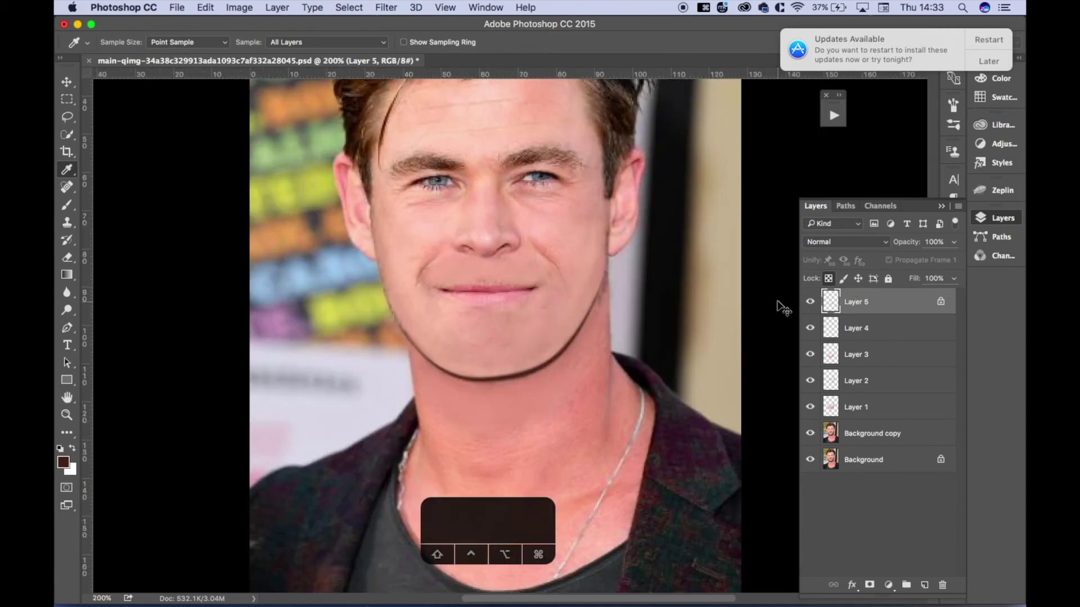
{"action": "left_click", "coordinate": [578, 417]}
{"action": "key", "text": "v"}
{"action": "key", "text": "5"}
{"action": "key", "text": "2"}
{"action": "key", "text": "3"}
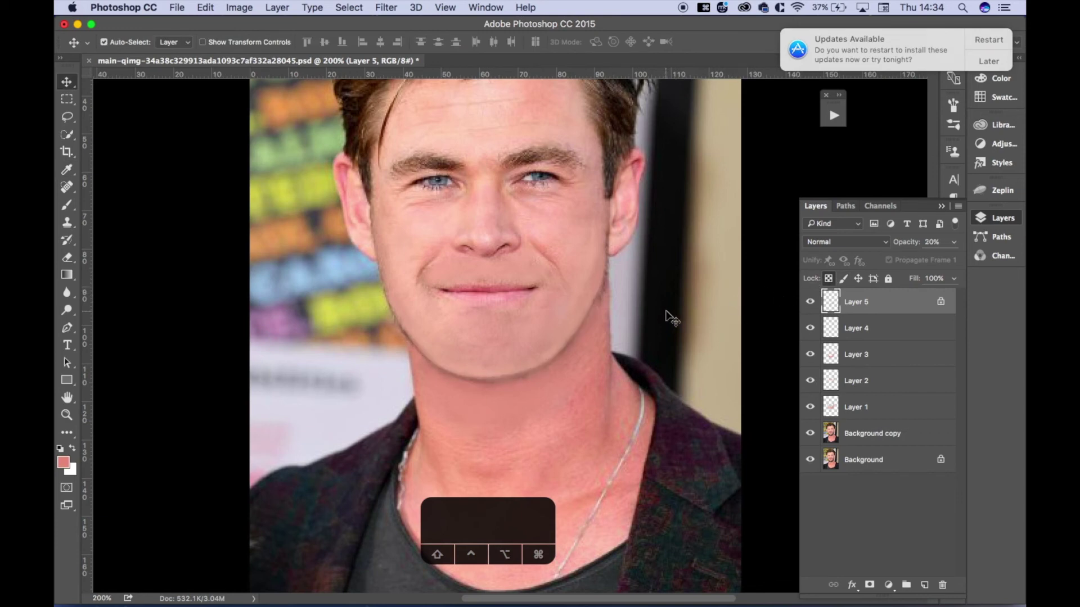
Add a new layer above the jawline stroke layer and sample the skin colour on the right of the neck.
{"action": "key", "text": "alt+super+0"}
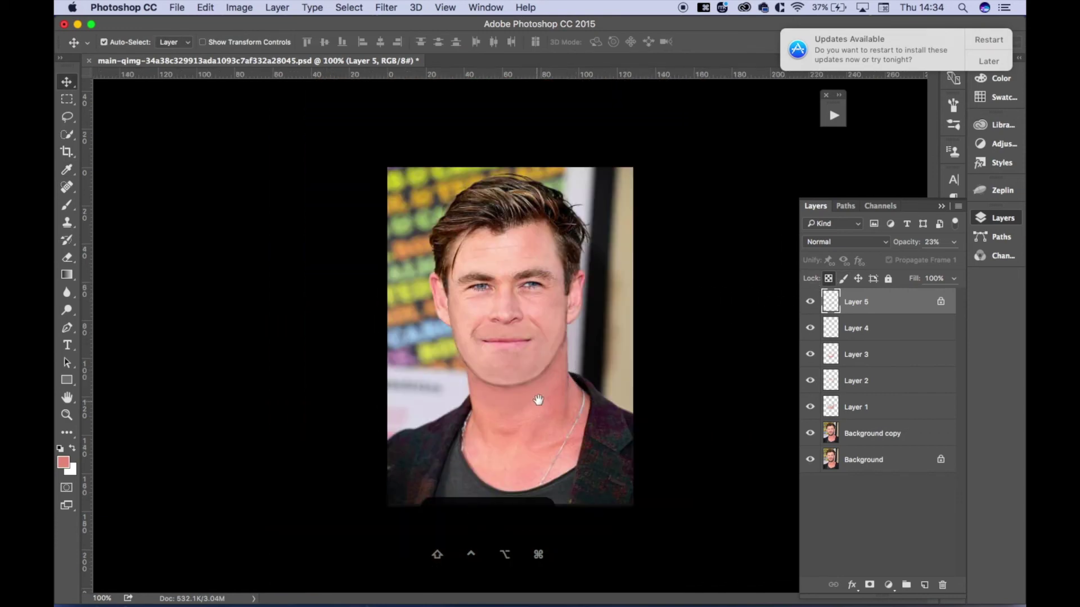
{"action": "key", "text": "i"}
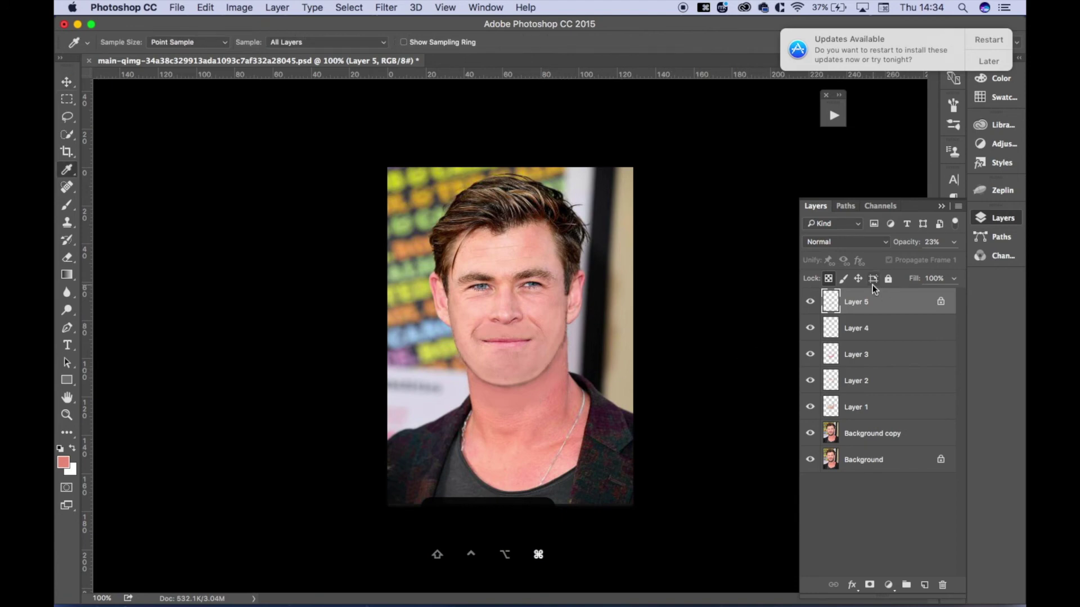
{"action": "key", "text": "shift+alt+super+n"}
{"action": "left_click", "coordinate": [564, 403]}
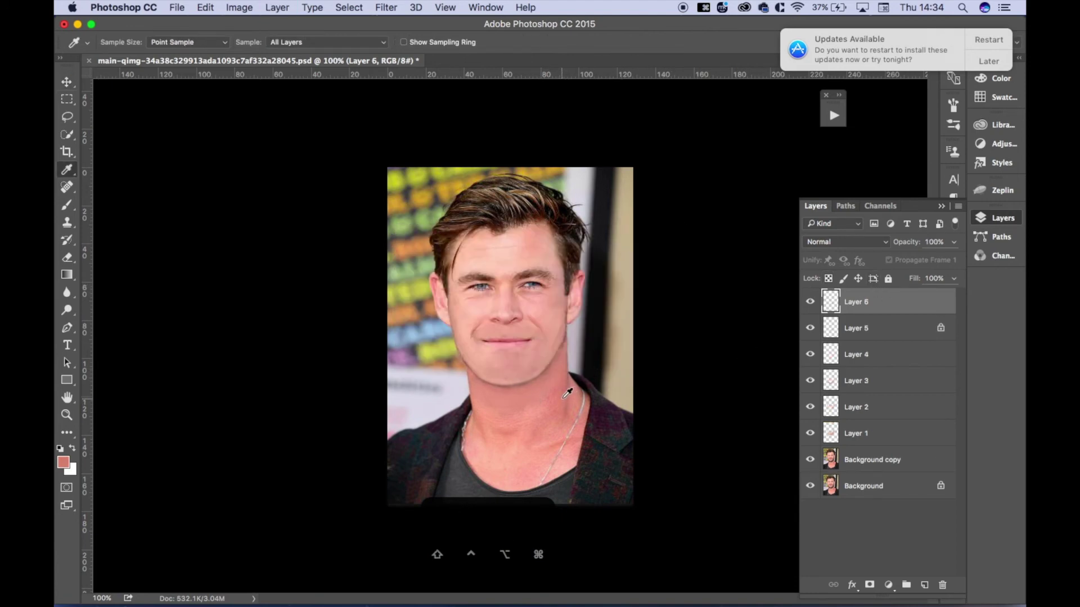
Paint the sampled skin tone softly over the neck and right jaw with a size 45 brush at 10% opacity.
{"action": "key", "text": "b"}
{"action": "key", "text": "bracketright"}
{"action": "key", "text": "bracketright"}
{"action": "key", "text": "bracketright"}
{"action": "key", "text": "bracketright"}
{"action": "key", "text": "bracketright"}
{"action": "key", "text": "bracketright"}
{"action": "key", "text": "bracketright"}
{"action": "key", "text": "bracketright"}
{"action": "key", "text": "1"}
{"action": "mouse_move", "coordinate": [508, 413]}
{"action": "left_mouse_down"}
{"action": "mouse_move", "coordinate": [475, 383]}
{"action": "mouse_move", "coordinate": [502, 423]}
{"action": "mouse_move", "coordinate": [481, 383]}
{"action": "mouse_move", "coordinate": [535, 417]}
{"action": "left_mouse_up"}
{"action": "mouse_move", "coordinate": [539, 373]}
{"action": "left_mouse_down"}
{"action": "mouse_move", "coordinate": [489, 384]}
{"action": "mouse_move", "coordinate": [550, 400]}
{"action": "mouse_move", "coordinate": [535, 408]}
{"action": "mouse_move", "coordinate": [564, 363]}
{"action": "mouse_move", "coordinate": [540, 416]}
{"action": "mouse_move", "coordinate": [499, 411]}
{"action": "mouse_move", "coordinate": [496, 452]}
{"action": "mouse_move", "coordinate": [520, 386]}
{"action": "mouse_move", "coordinate": [544, 383]}
{"action": "mouse_move", "coordinate": [567, 332]}
{"action": "mouse_move", "coordinate": [560, 374]}
{"action": "mouse_move", "coordinate": [566, 341]}
{"action": "left_mouse_up"}
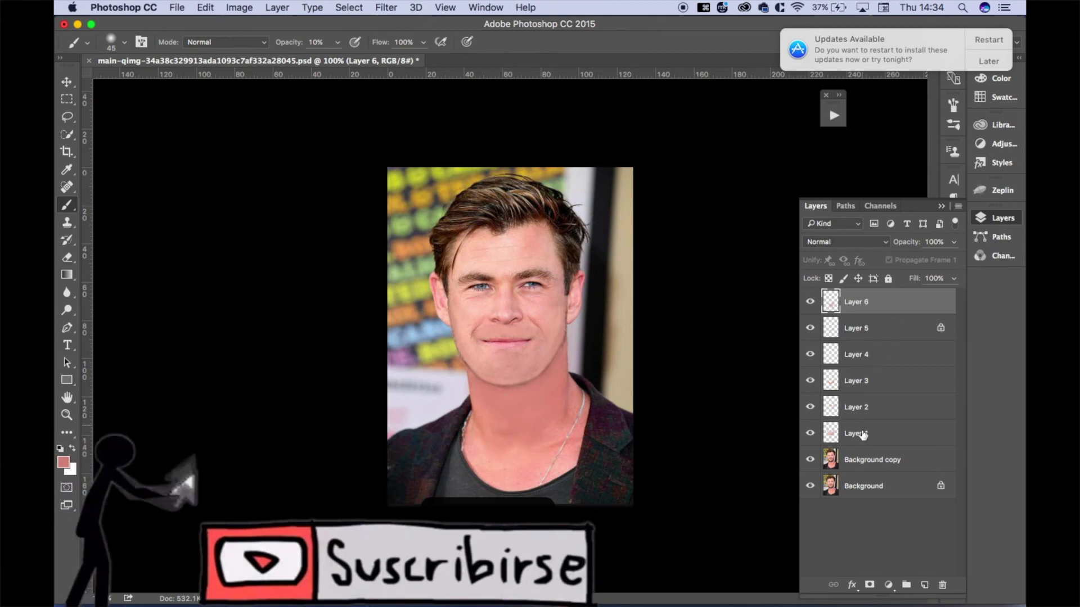
Merge all layers from Layer 6 down to Background copy and apply 3% uniform Add Noise to the result.
{"action": "left_click", "coordinate": [868, 460], "text": "shift"}
{"action": "key", "text": "super+e"}
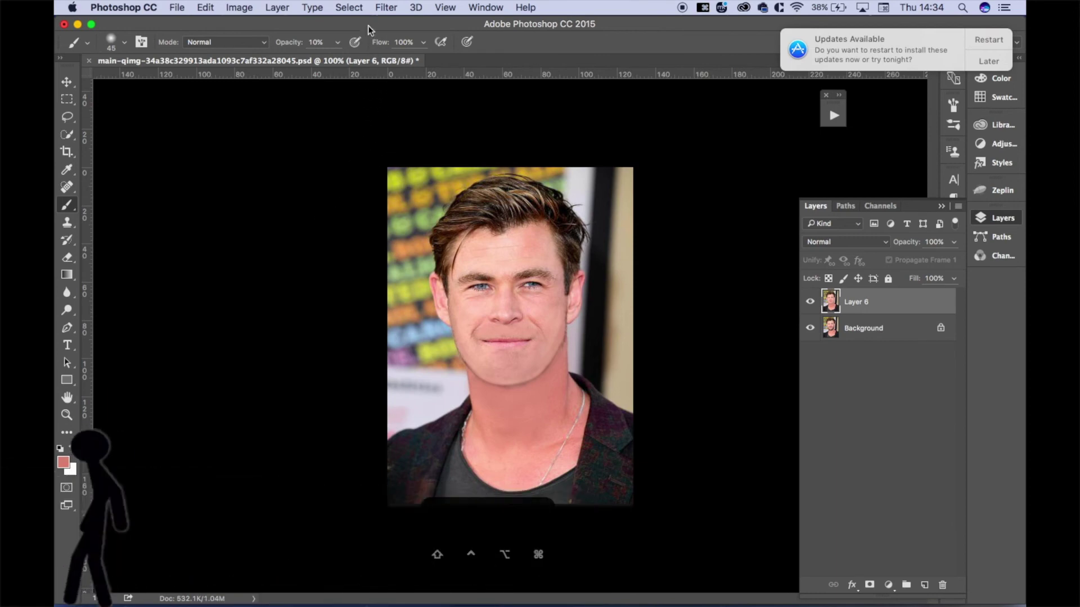
{"action": "left_click", "coordinate": [384, 8]}
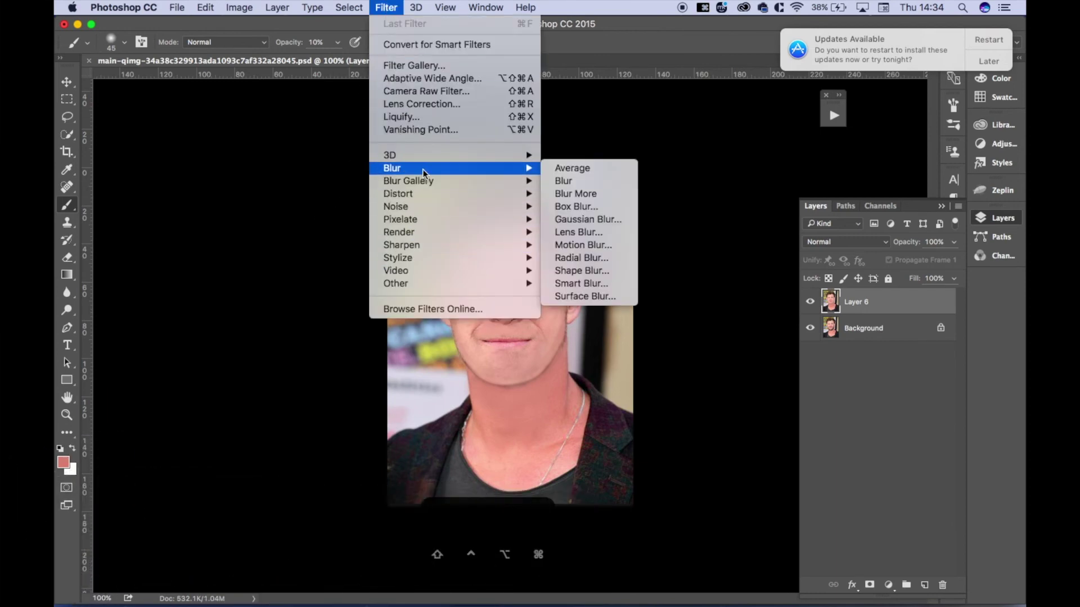
{"action": "mouse_move", "coordinate": [495, 207]}
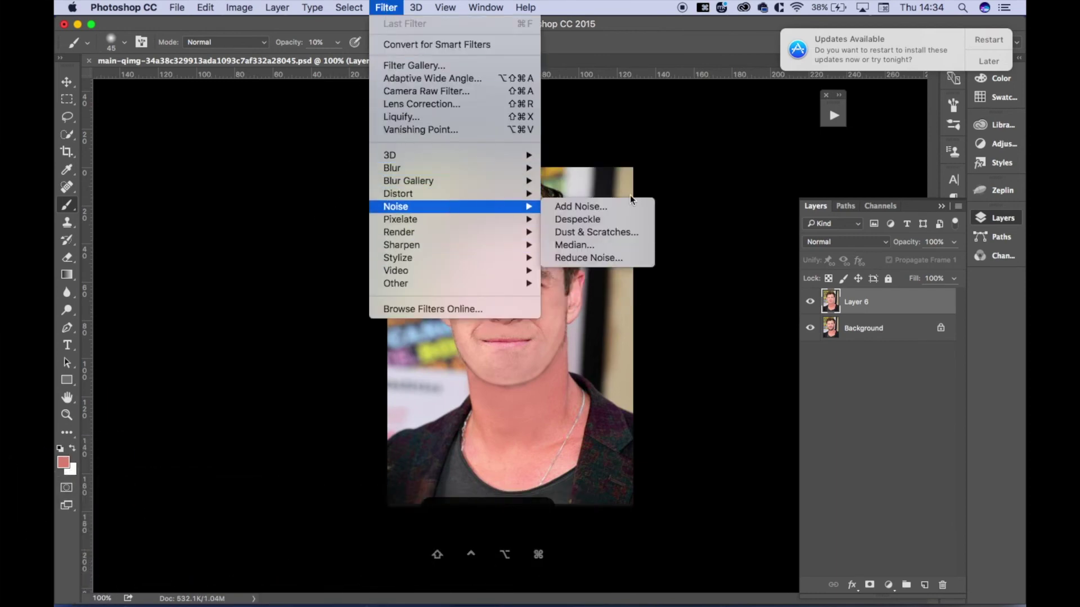
{"action": "left_click", "coordinate": [602, 212]}
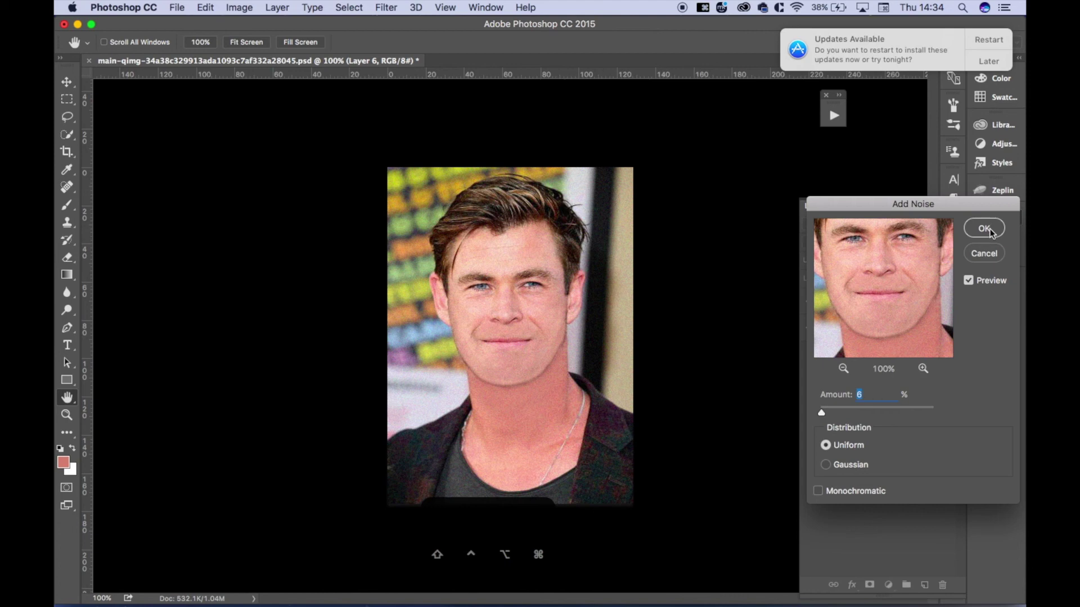
{"action": "type", "text": "3"}
{"action": "key", "text": "Return"}
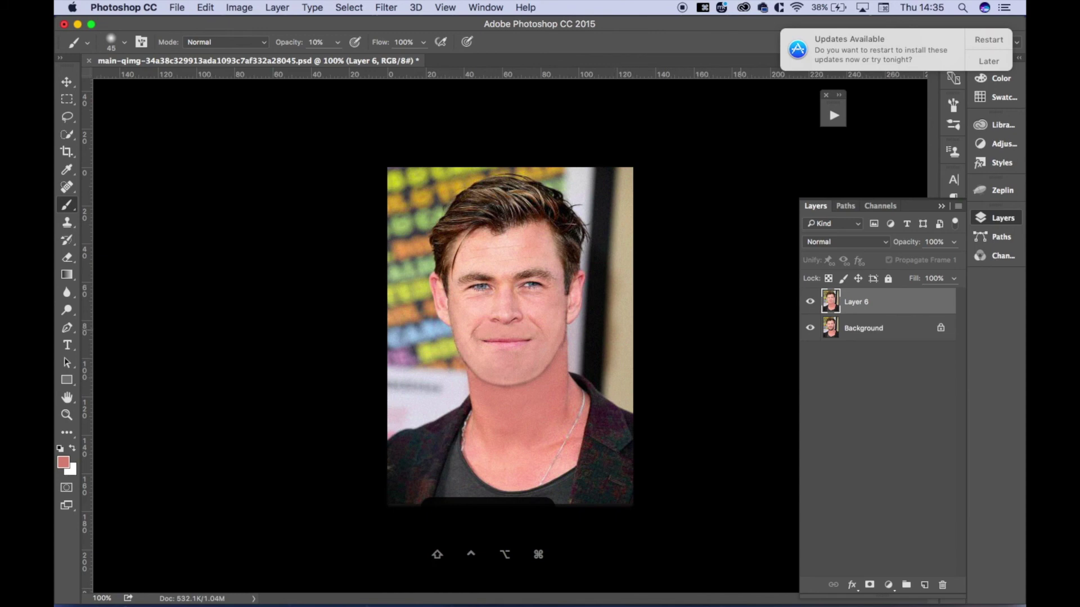
Open the document history, set the Add Noise state as the History Brush source, and return to the Merge Layers state.
{"action": "left_click", "coordinate": [483, 6]}
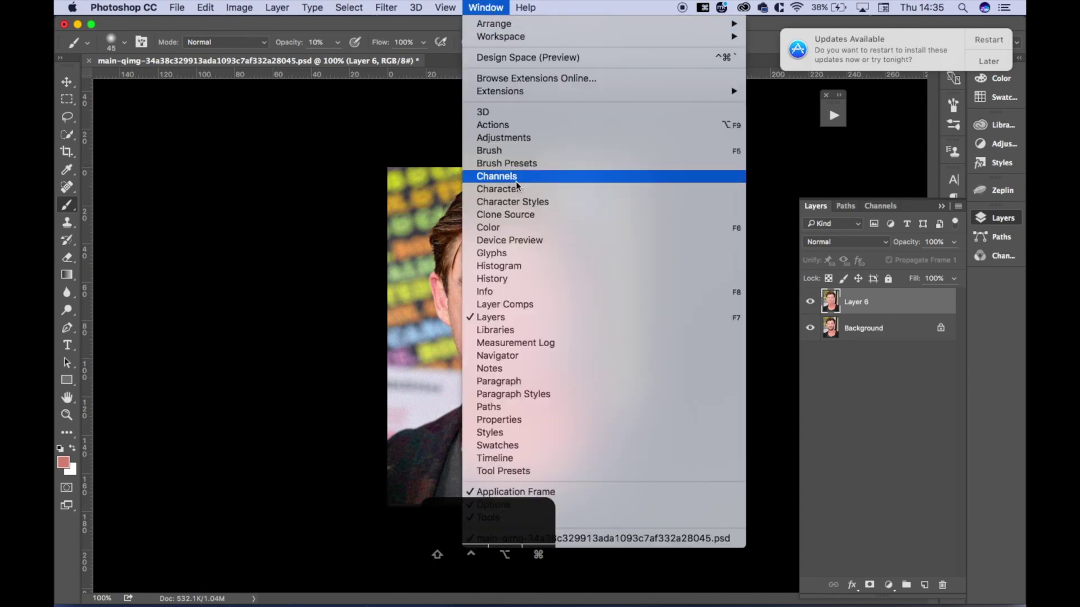
{"action": "left_click", "coordinate": [505, 281]}
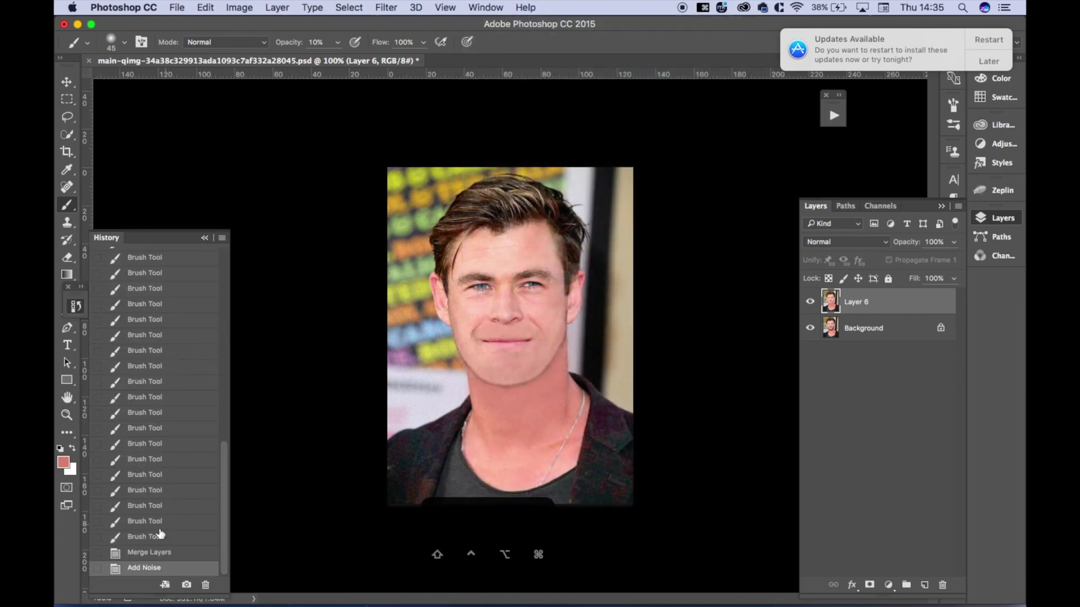
{"action": "left_click", "coordinate": [98, 568]}
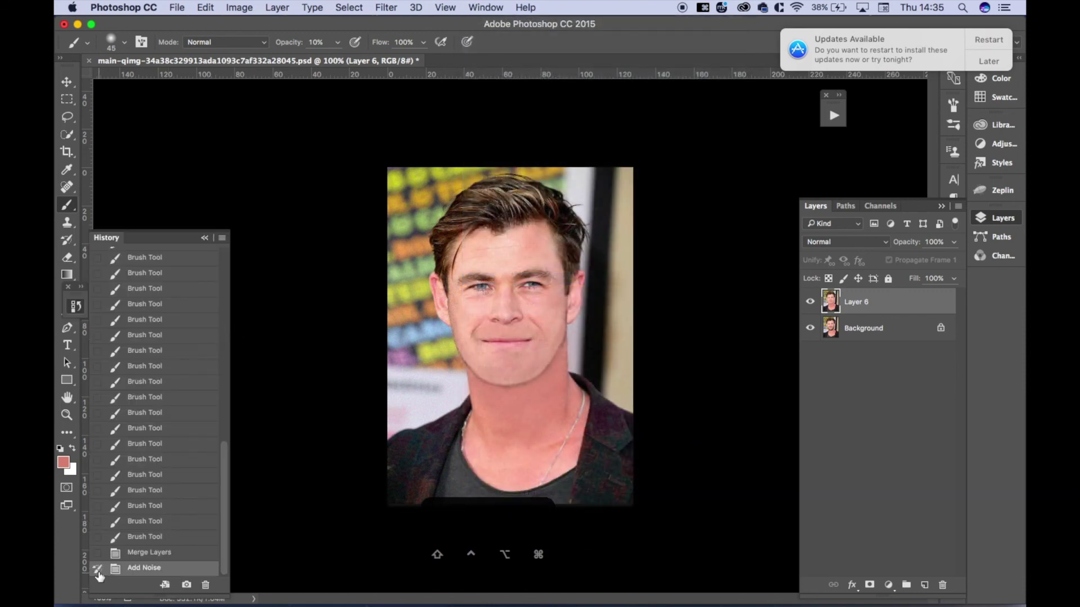
{"action": "left_click", "coordinate": [168, 553]}
Paint the noise texture over the right cheek, jaw and neck with the History Brush at size 80.
{"action": "key", "text": "bracketright"}
{"action": "key", "text": "bracketright"}
{"action": "key", "text": "bracketright"}
{"action": "key", "text": "bracketright"}
{"action": "key", "text": "bracketright"}
{"action": "key", "text": "y"}
{"action": "mouse_move", "coordinate": [543, 316]}
{"action": "left_mouse_down"}
{"action": "mouse_move", "coordinate": [474, 364]}
{"action": "mouse_move", "coordinate": [481, 355]}
{"action": "mouse_move", "coordinate": [526, 374]}
{"action": "mouse_move", "coordinate": [550, 363]}
{"action": "mouse_move", "coordinate": [538, 344]}
{"action": "left_mouse_up"}
{"action": "mouse_move", "coordinate": [544, 338]}
{"action": "left_mouse_down"}
{"action": "mouse_move", "coordinate": [519, 385]}
{"action": "mouse_move", "coordinate": [473, 348]}
{"action": "mouse_move", "coordinate": [528, 393]}
{"action": "mouse_move", "coordinate": [526, 355]}
{"action": "mouse_move", "coordinate": [562, 324]}
{"action": "mouse_move", "coordinate": [538, 400]}
{"action": "mouse_move", "coordinate": [509, 428]}
{"action": "left_mouse_up"}
{"action": "mouse_move", "coordinate": [514, 432]}
{"action": "left_mouse_down"}
{"action": "mouse_move", "coordinate": [541, 434]}
{"action": "mouse_move", "coordinate": [498, 419]}
{"action": "mouse_move", "coordinate": [535, 402]}
{"action": "mouse_move", "coordinate": [484, 416]}
{"action": "mouse_move", "coordinate": [539, 417]}
{"action": "left_mouse_up"}
{"action": "mouse_move", "coordinate": [554, 321]}
{"action": "left_mouse_down"}
{"action": "mouse_move", "coordinate": [564, 348]}
{"action": "mouse_move", "coordinate": [543, 404]}
{"action": "left_mouse_up"}
{"action": "mouse_move", "coordinate": [508, 439]}
{"action": "left_mouse_down"}
{"action": "mouse_move", "coordinate": [519, 463]}
{"action": "mouse_move", "coordinate": [485, 432]}
{"action": "mouse_move", "coordinate": [466, 467]}
{"action": "left_mouse_up"}
Set the History Brush opacity to 20% and softly paint noise over the forehead, right side of the face and neck.
{"action": "key", "text": "2"}
{"action": "left_click_drag", "start_coordinate": [501, 265], "coordinate": [529, 254]}
{"action": "left_click_drag", "start_coordinate": [571, 289], "coordinate": [542, 351]}
{"action": "mouse_move", "coordinate": [538, 281]}
{"action": "left_mouse_down"}
{"action": "mouse_move", "coordinate": [494, 364]}
{"action": "mouse_move", "coordinate": [538, 359]}
{"action": "left_mouse_up"}
{"action": "mouse_move", "coordinate": [508, 455]}
{"action": "left_mouse_down"}
{"action": "mouse_move", "coordinate": [555, 422]}
{"action": "mouse_move", "coordinate": [477, 431]}
{"action": "left_mouse_up"}
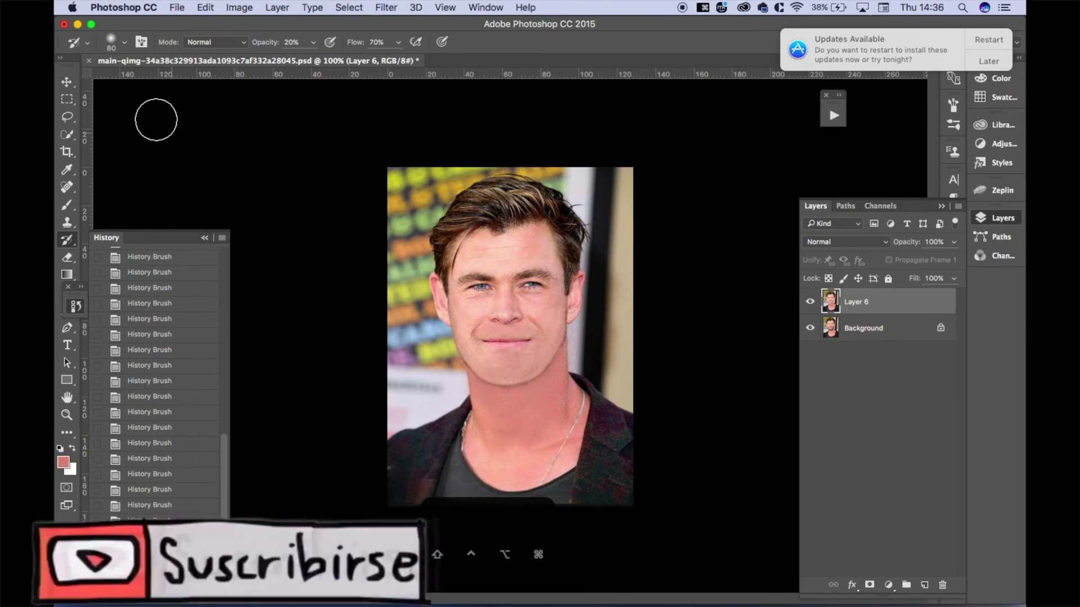
Save the retouched portrait document.
{"action": "left_click", "coordinate": [177, 8]}
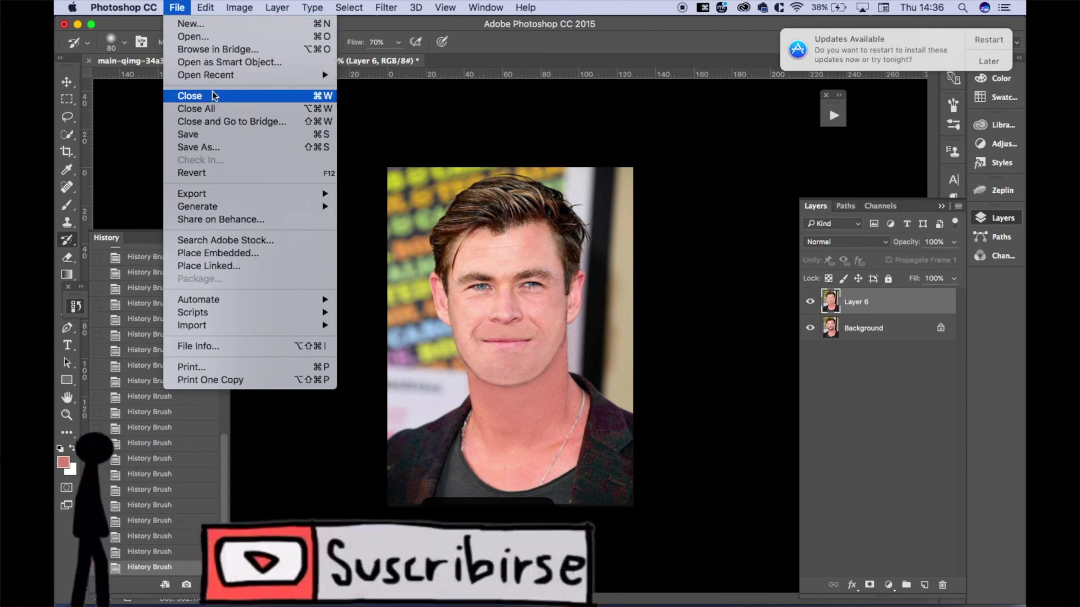
{"action": "left_click", "coordinate": [199, 135]}
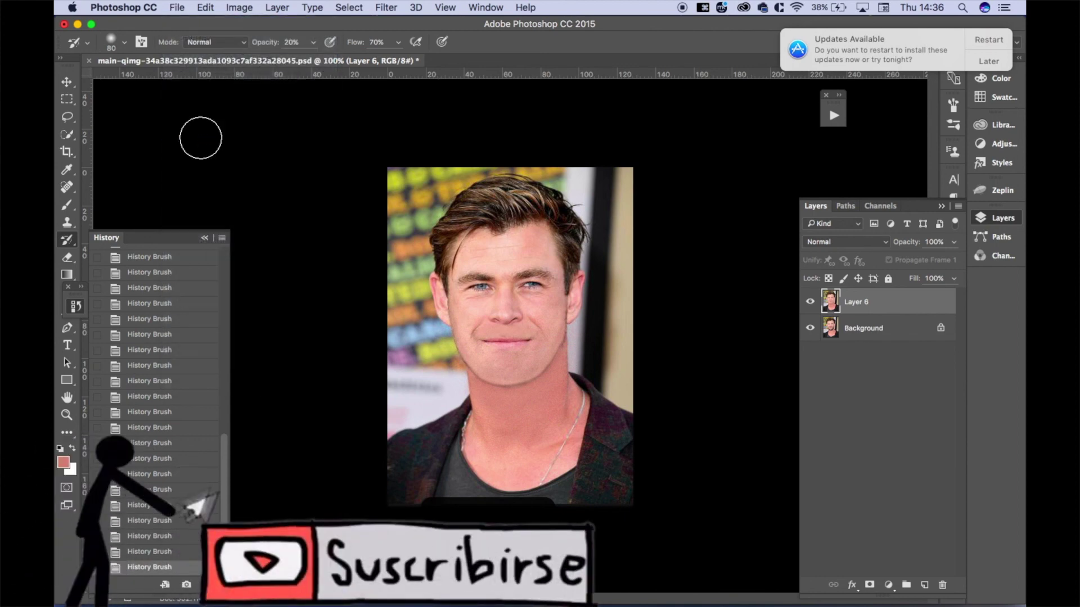